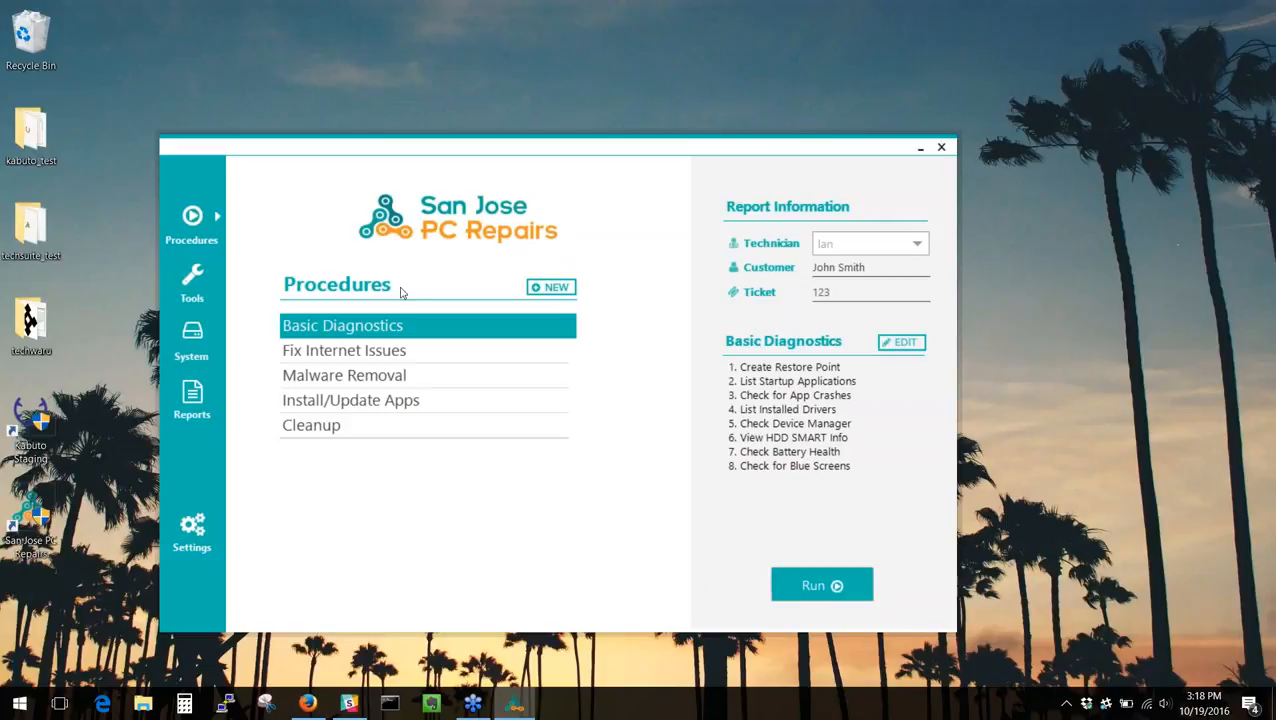
# Step: Look through the available procedures and the list of technicians for the report information
pyautogui.click(392, 362)
pyautogui.press('Down')
pyautogui.press('Down')
pyautogui.press('Down')
pyautogui.press('Down')
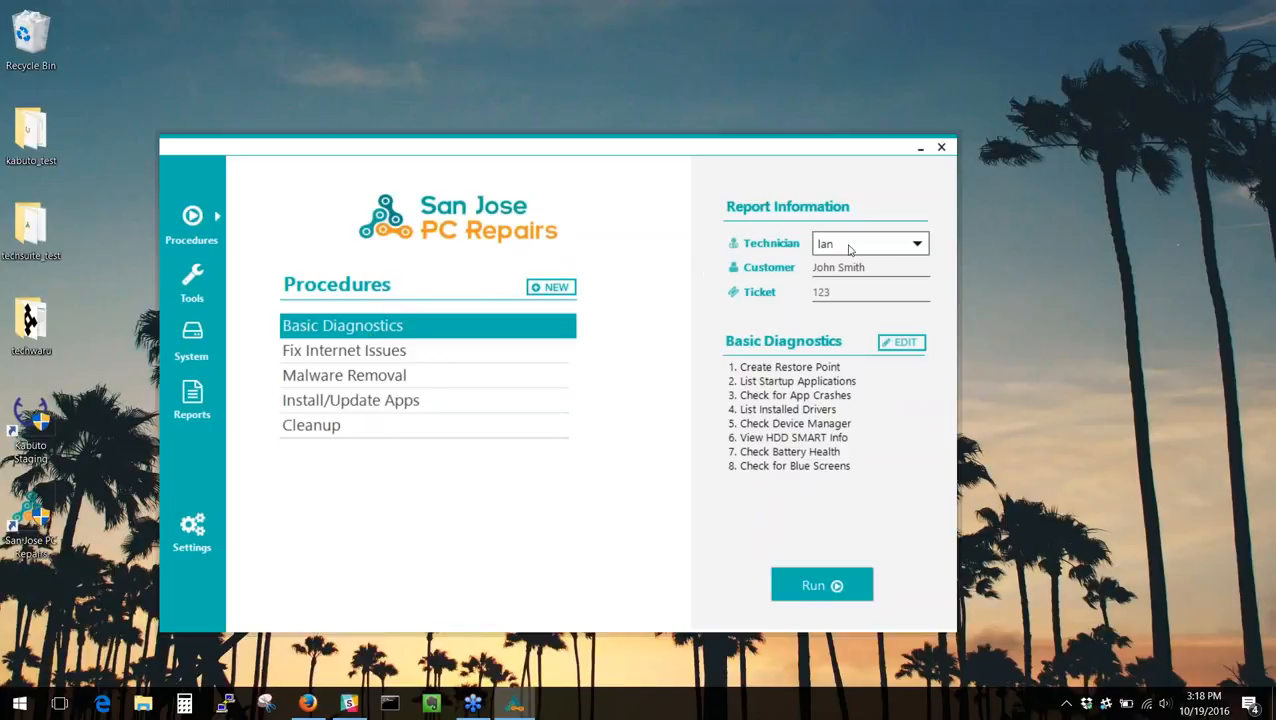
pyautogui.click(849, 250)
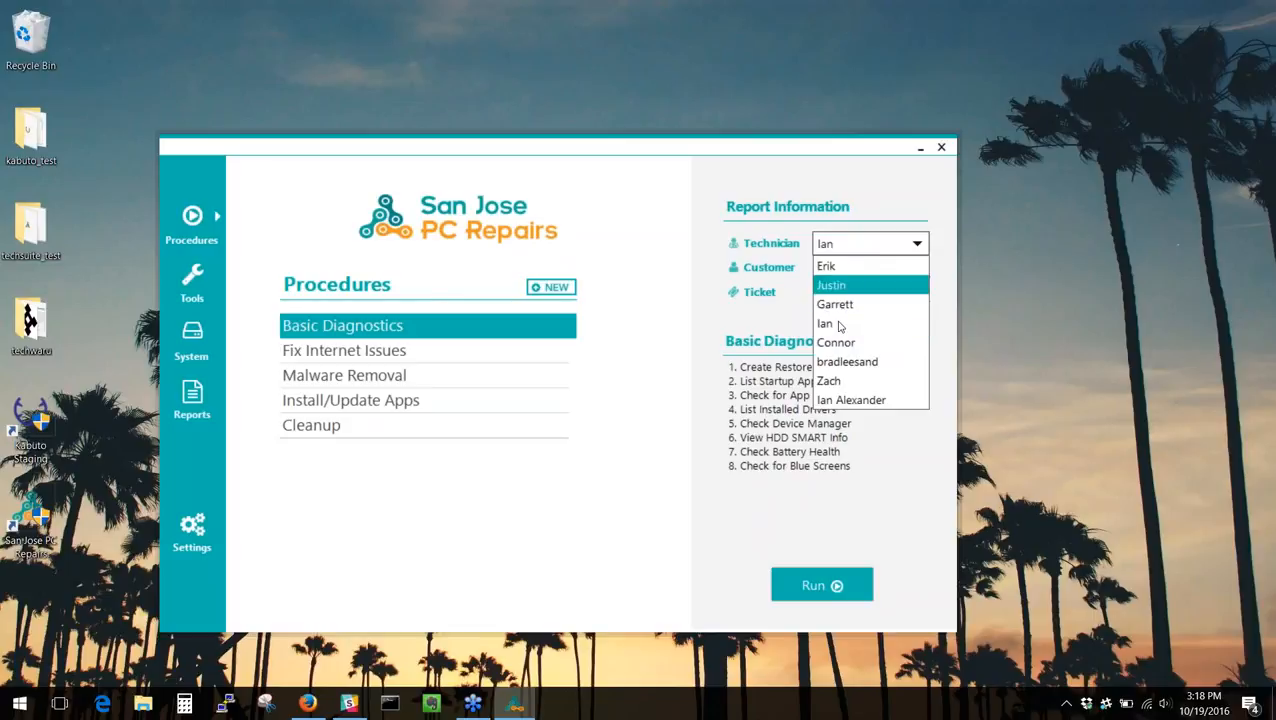
pyautogui.click(678, 232)
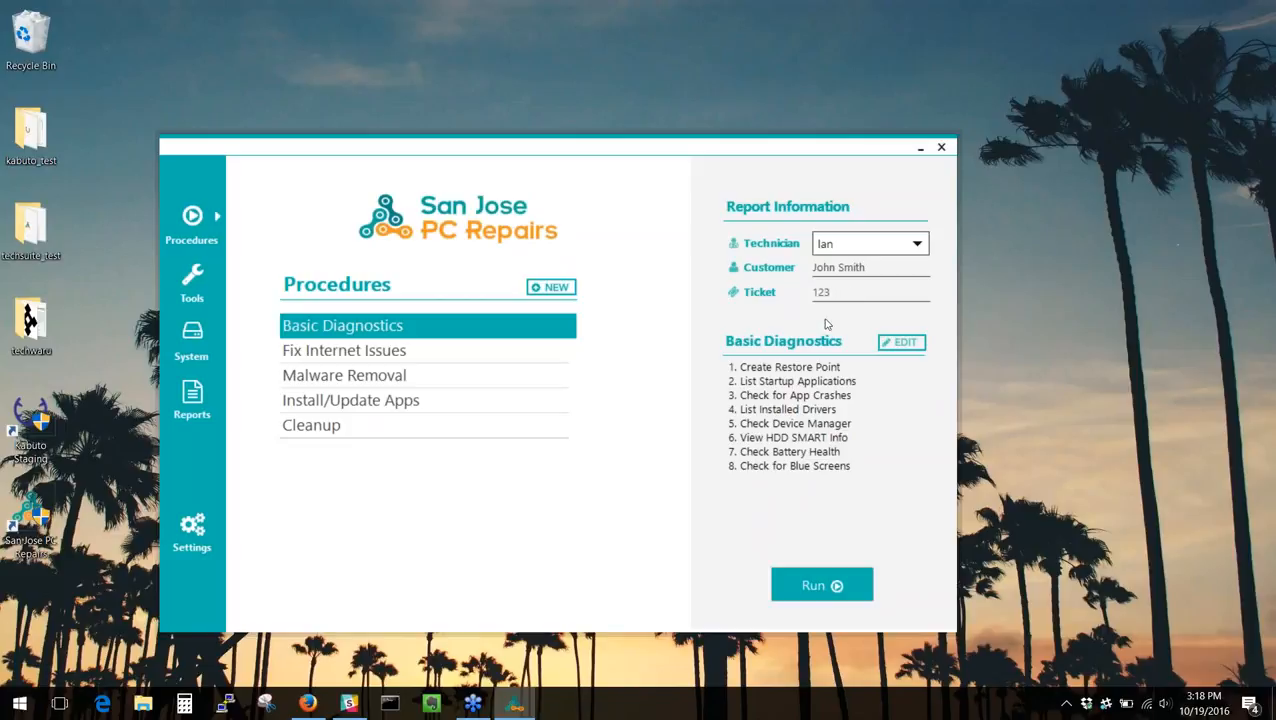
# Step: Browse the available tools in the Diagnostic, Cleanup and Maintenance categories
pyautogui.click(195, 285)
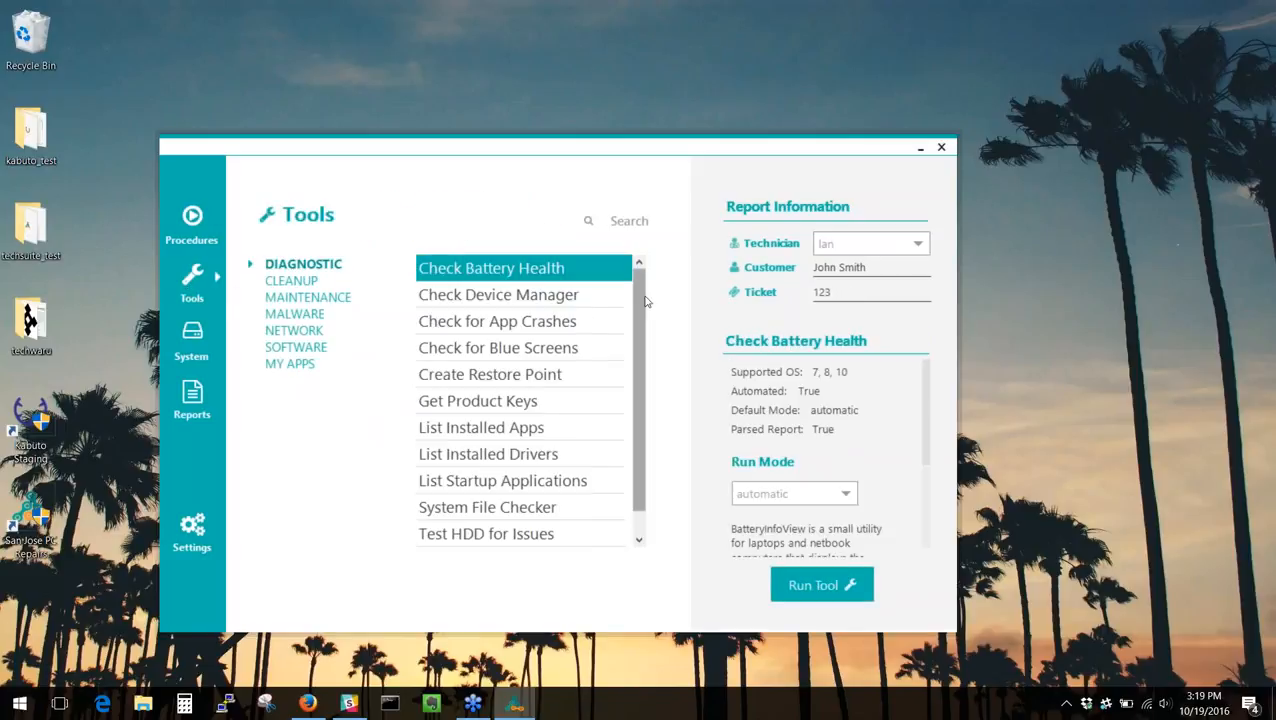
pyautogui.moveTo(645, 308)
pyautogui.mouseDown()
pyautogui.moveTo(645, 319)
pyautogui.moveTo(656, 297)
pyautogui.mouseUp()
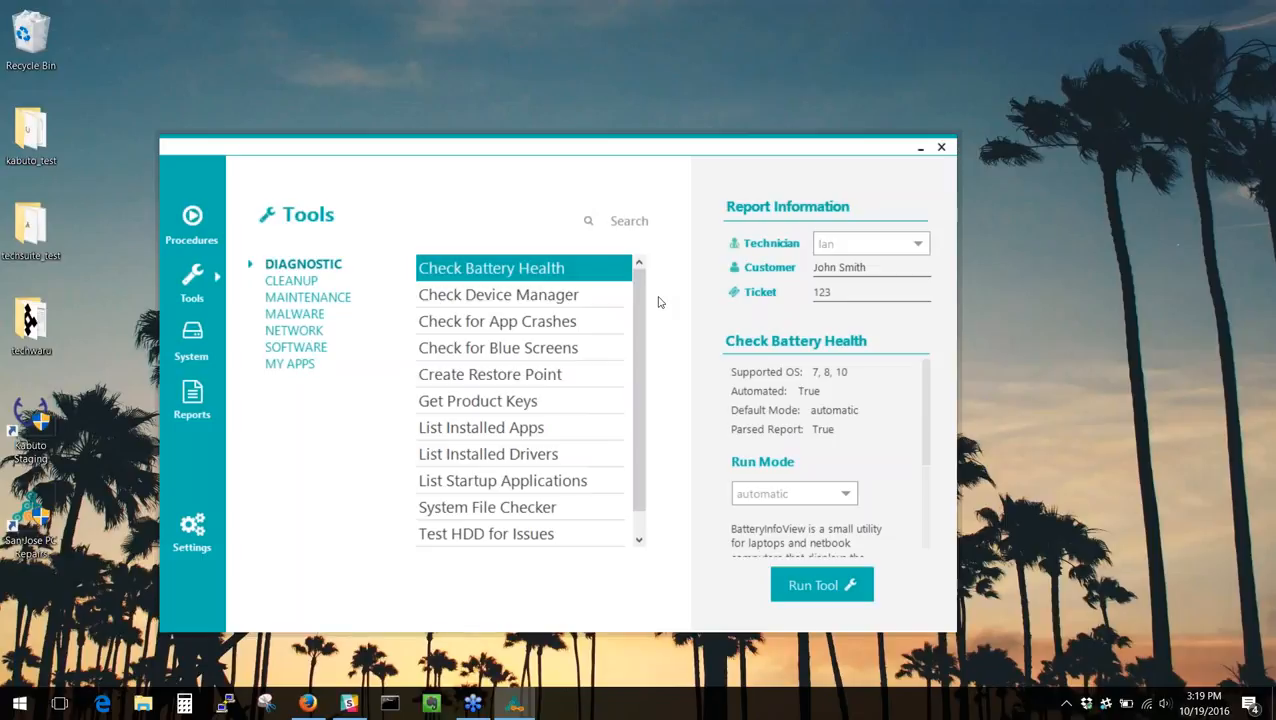
pyautogui.moveTo(645, 307)
pyautogui.mouseDown()
pyautogui.moveTo(641, 326)
pyautogui.moveTo(640, 310)
pyautogui.mouseUp()
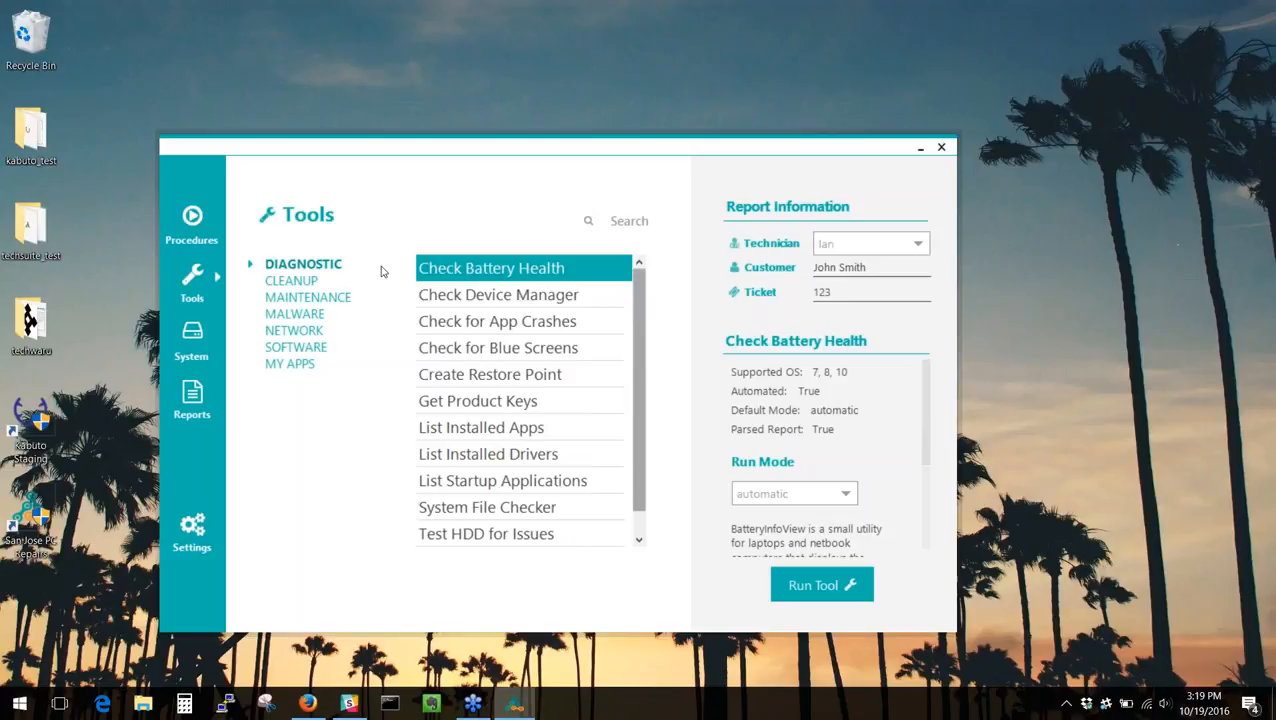
pyautogui.click(300, 283)
pyautogui.click(295, 297)
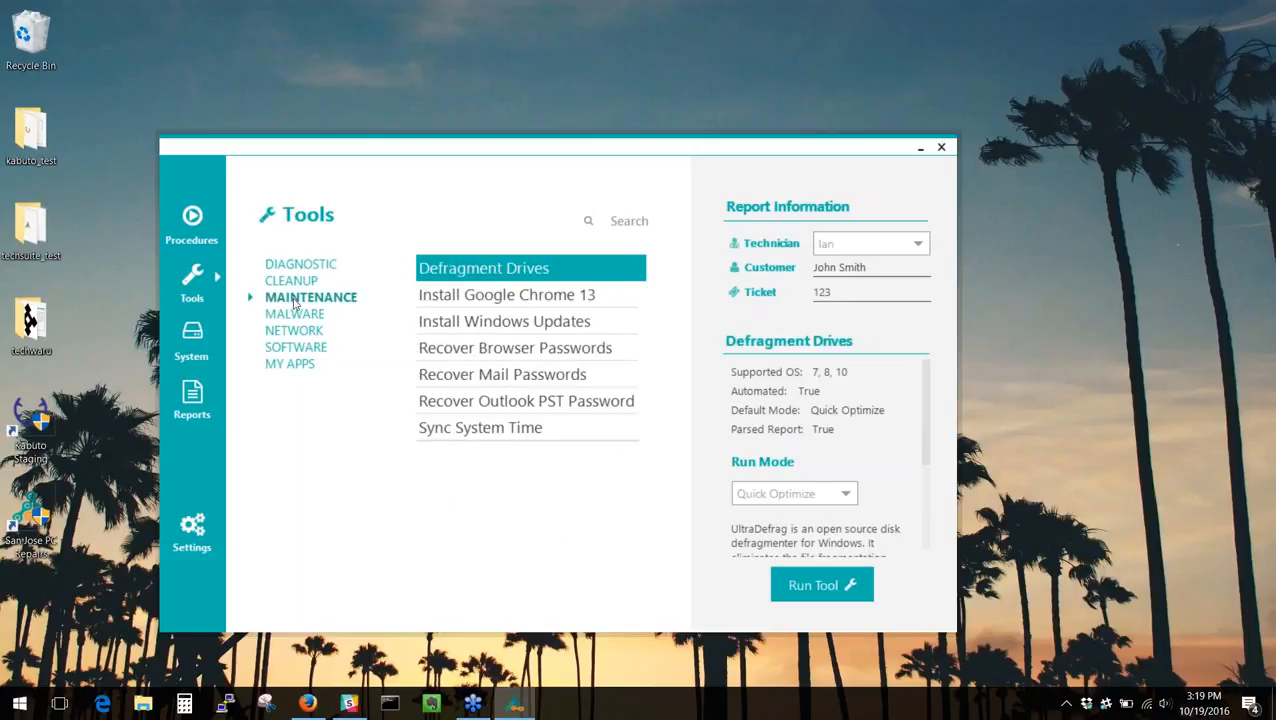
# Step: Review the malware tools, viewing the details of Reason Core Security, RogueKiller and Zemana AntiMalware
pyautogui.click(291, 313)
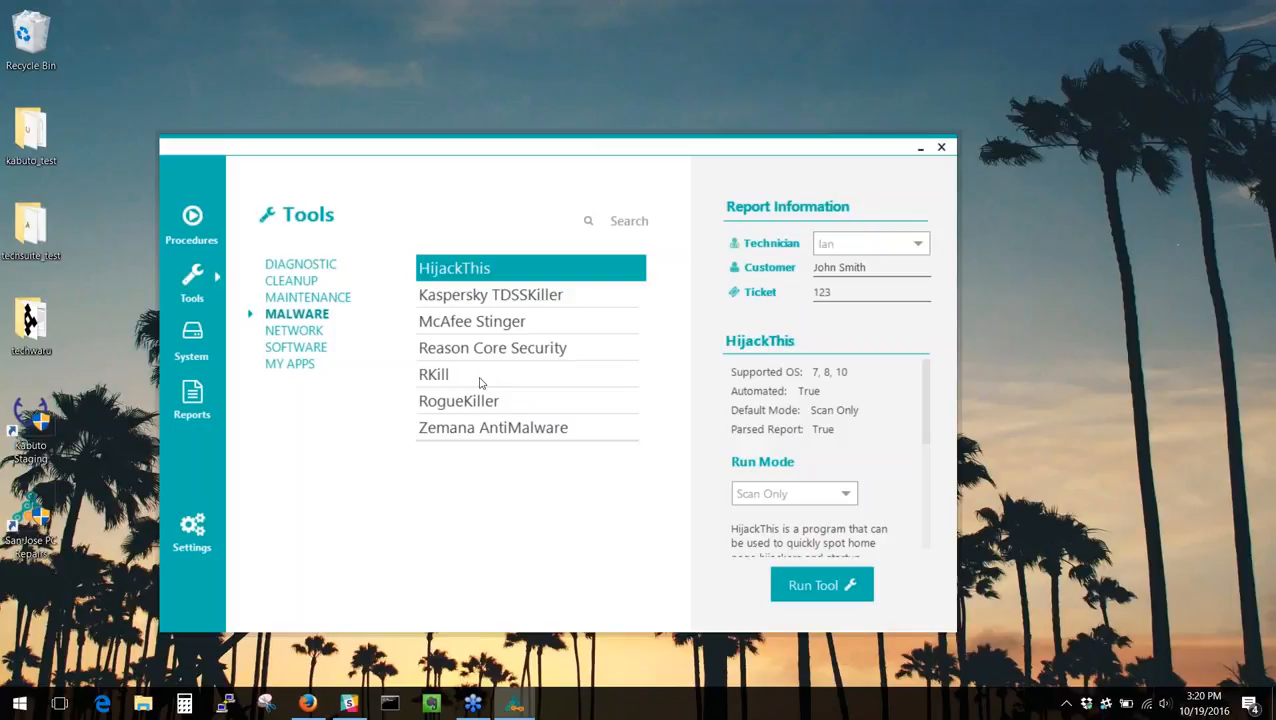
pyautogui.click(512, 348)
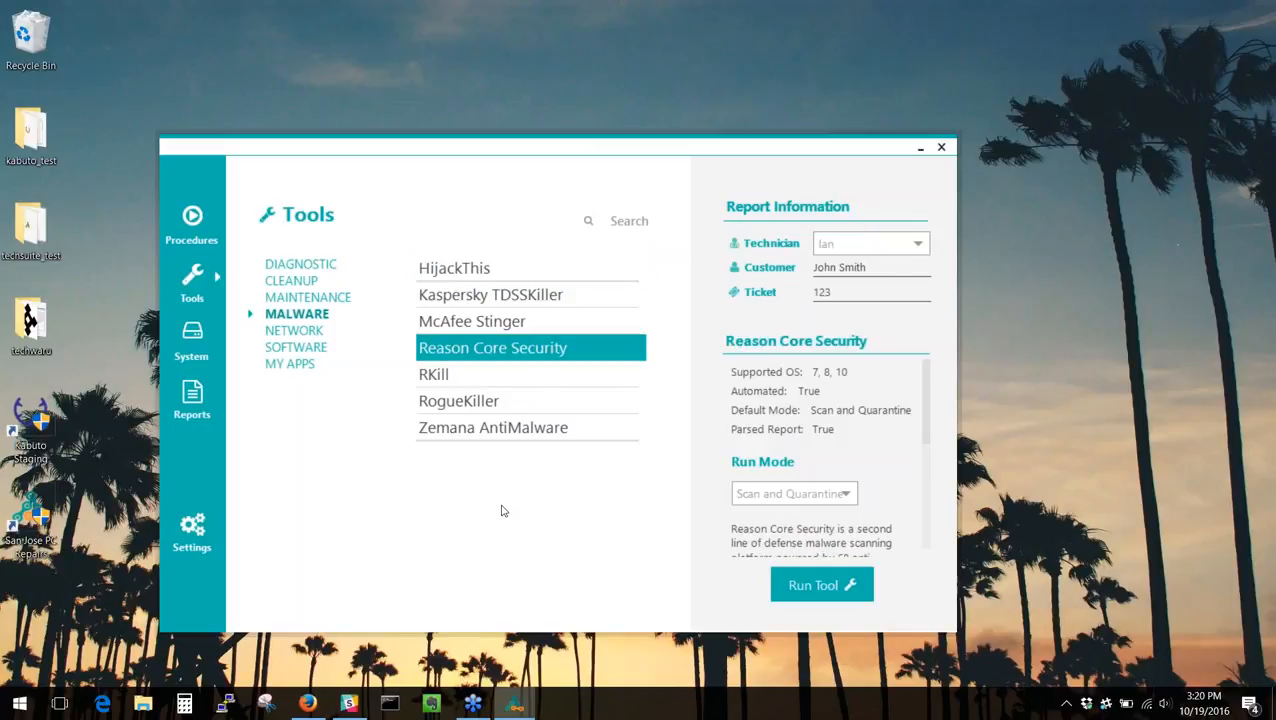
pyautogui.click(496, 410)
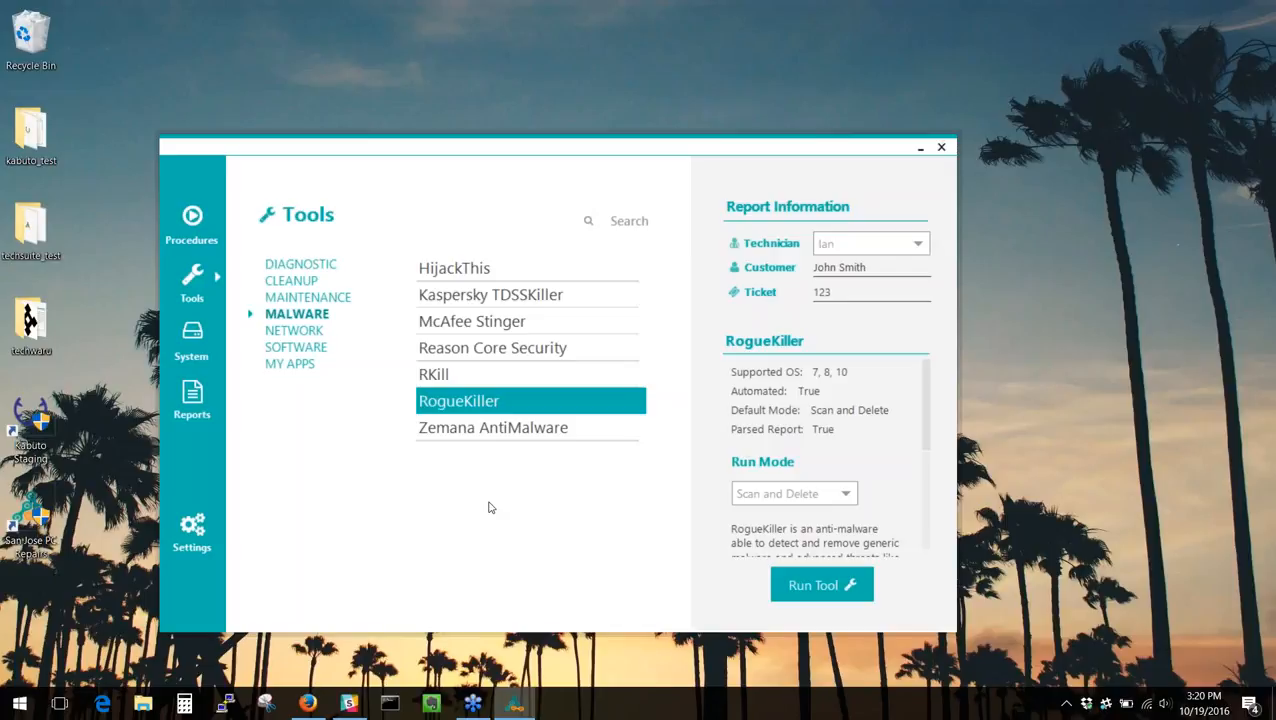
pyautogui.click(502, 430)
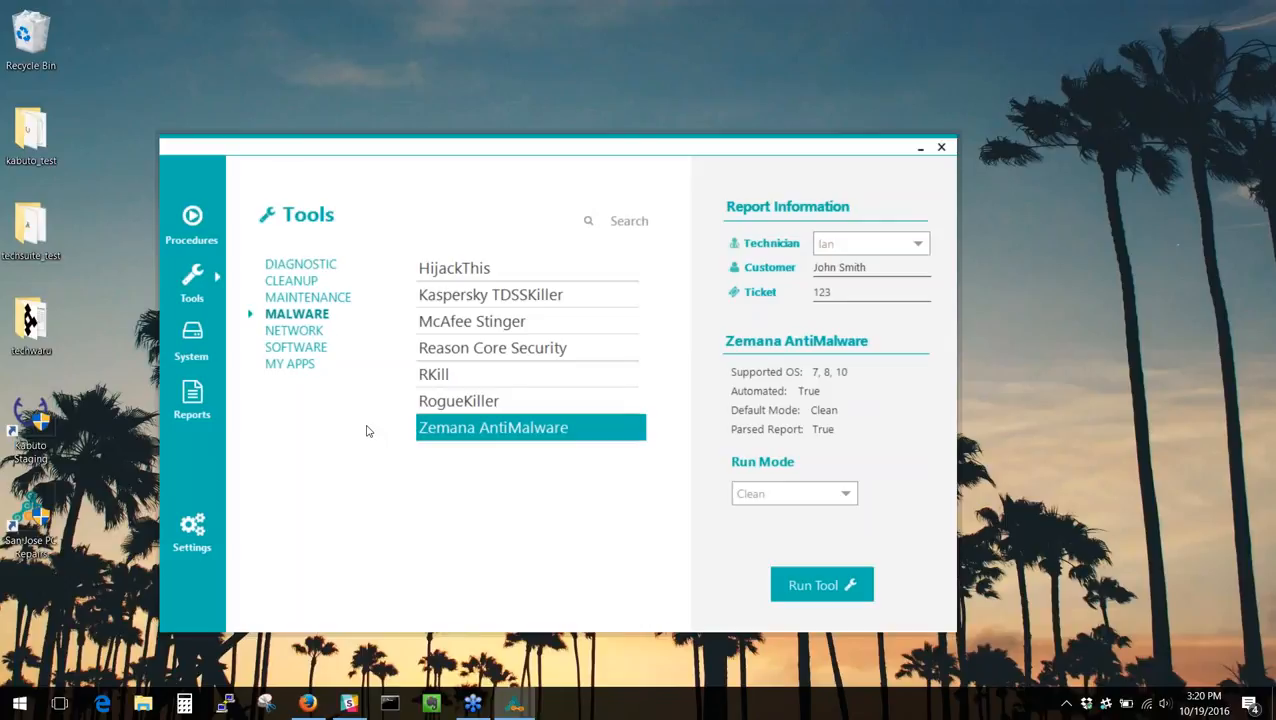
# Step: Browse the tools in the Network and Software categories
pyautogui.click(294, 331)
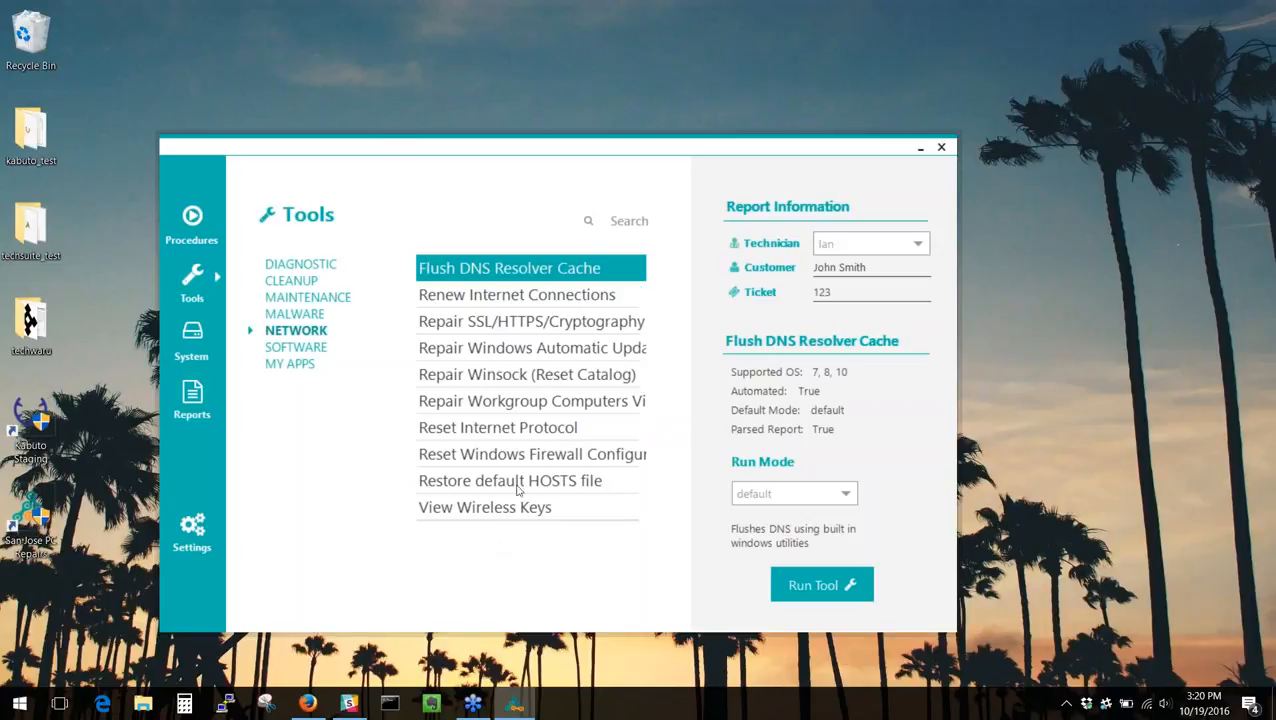
pyautogui.click(304, 350)
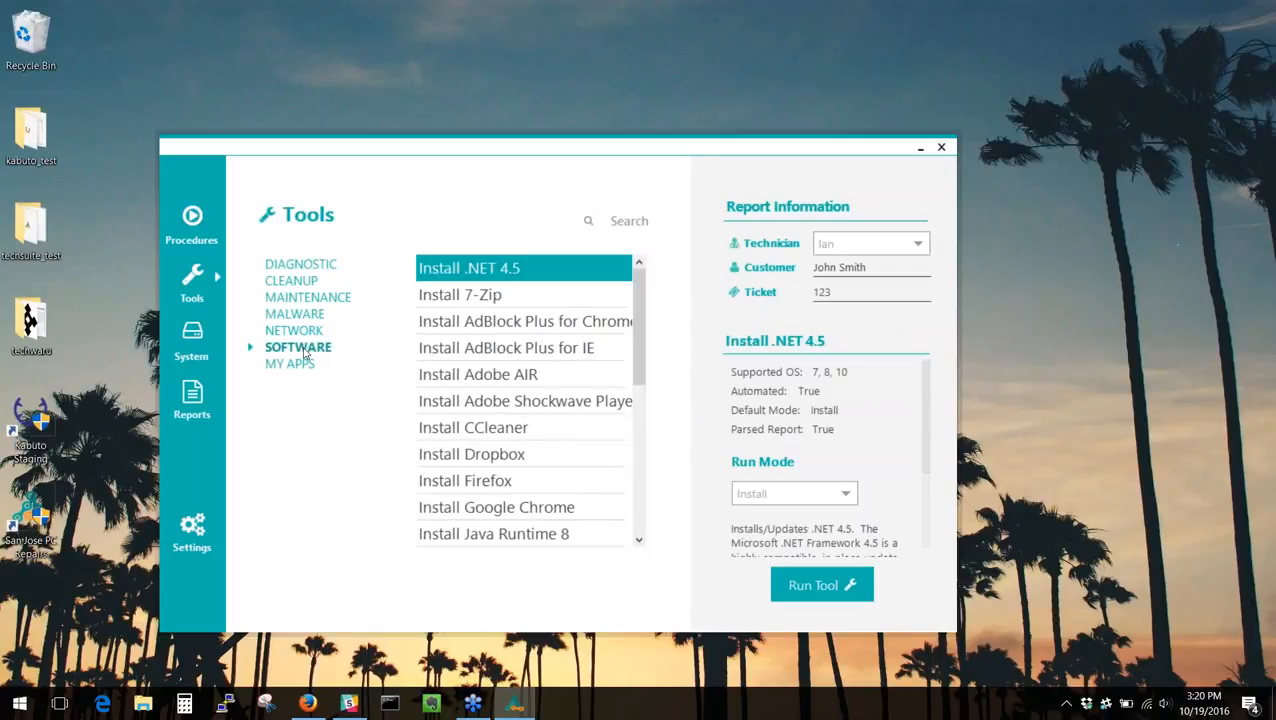
pyautogui.moveTo(638, 325)
pyautogui.mouseDown()
pyautogui.moveTo(631, 471)
pyautogui.moveTo(655, 308)
pyautogui.mouseUp()
pyautogui.moveTo(636, 290); pyautogui.dragTo(665, 280)
# Step: Look over the reports from this computer and the General, About and Help sections of the settings
pyautogui.click(193, 412)
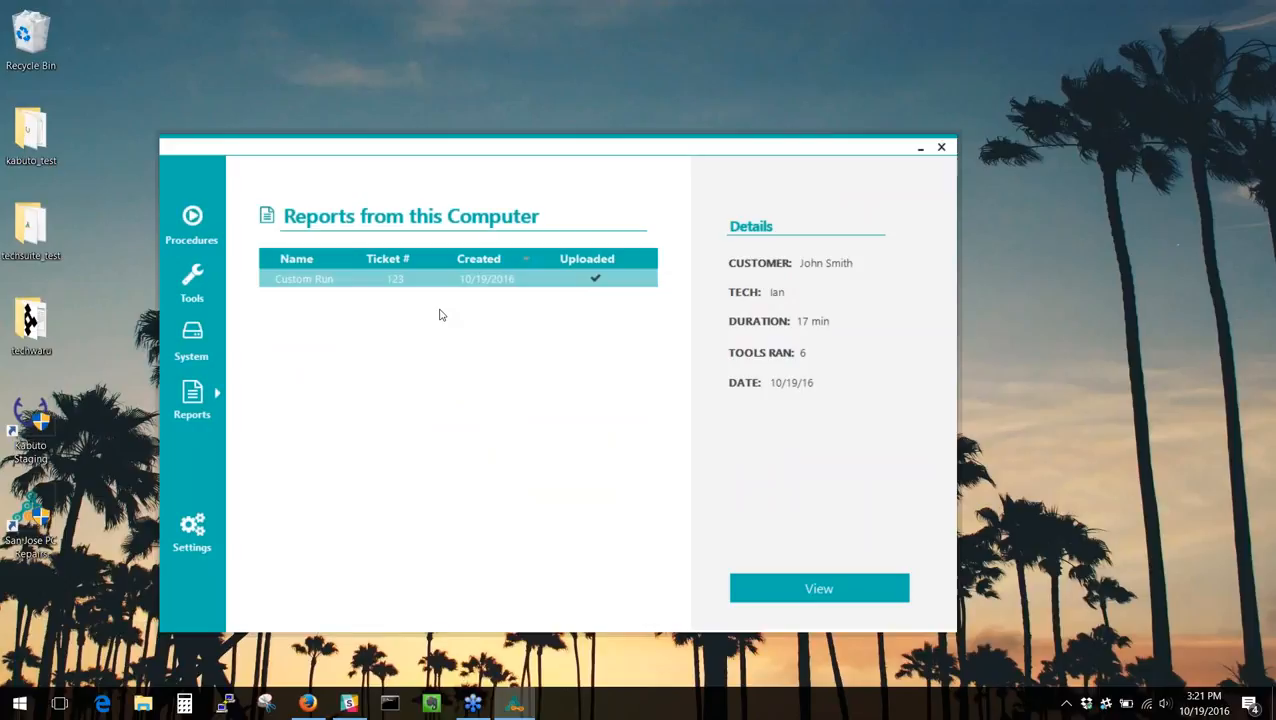
pyautogui.click(845, 590)
pyautogui.click(208, 526)
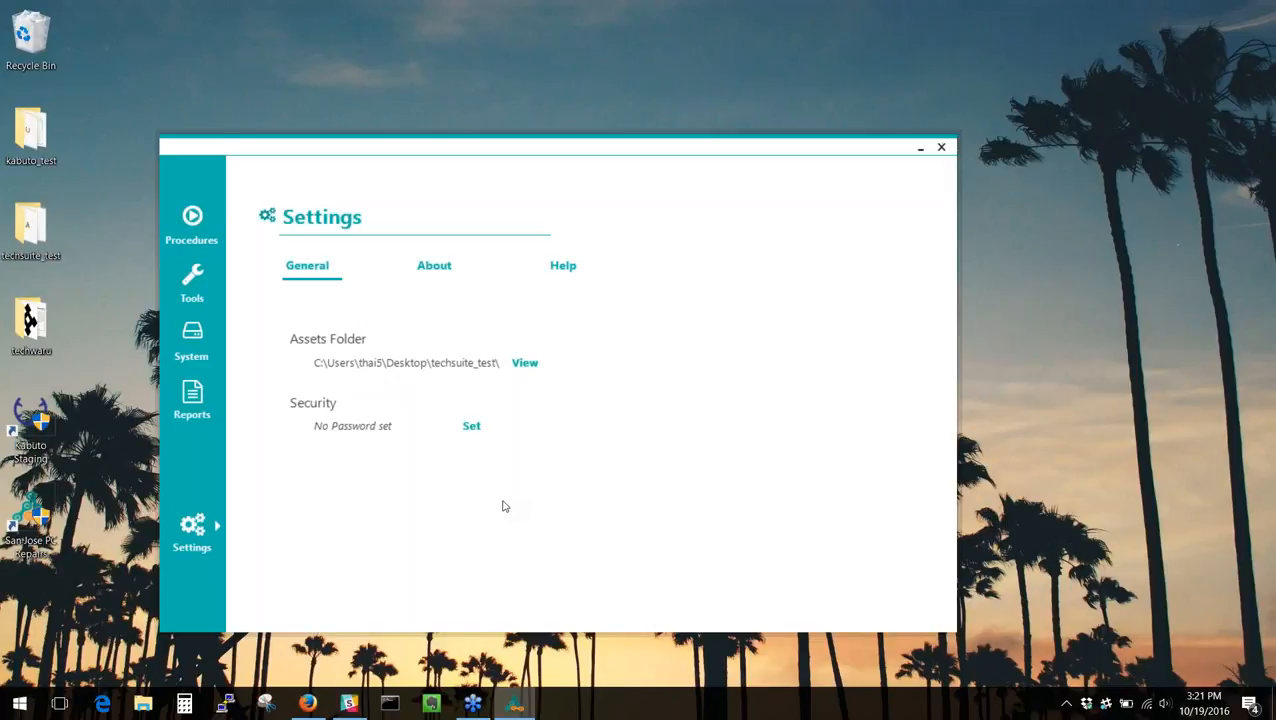
pyautogui.click(421, 266)
pyautogui.click(560, 266)
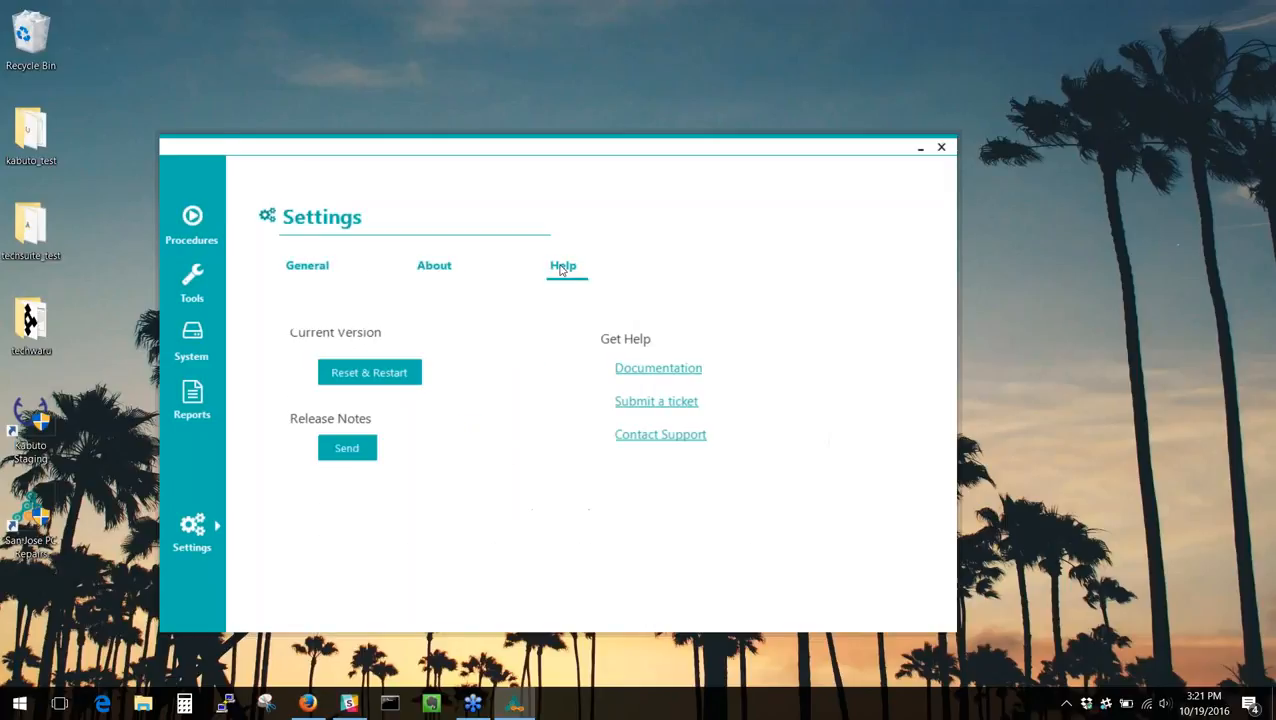
# Step: Start a new procedure and add the diagnostic tools Check for App Crashes and View HDD SMART Info
pyautogui.click(200, 214)
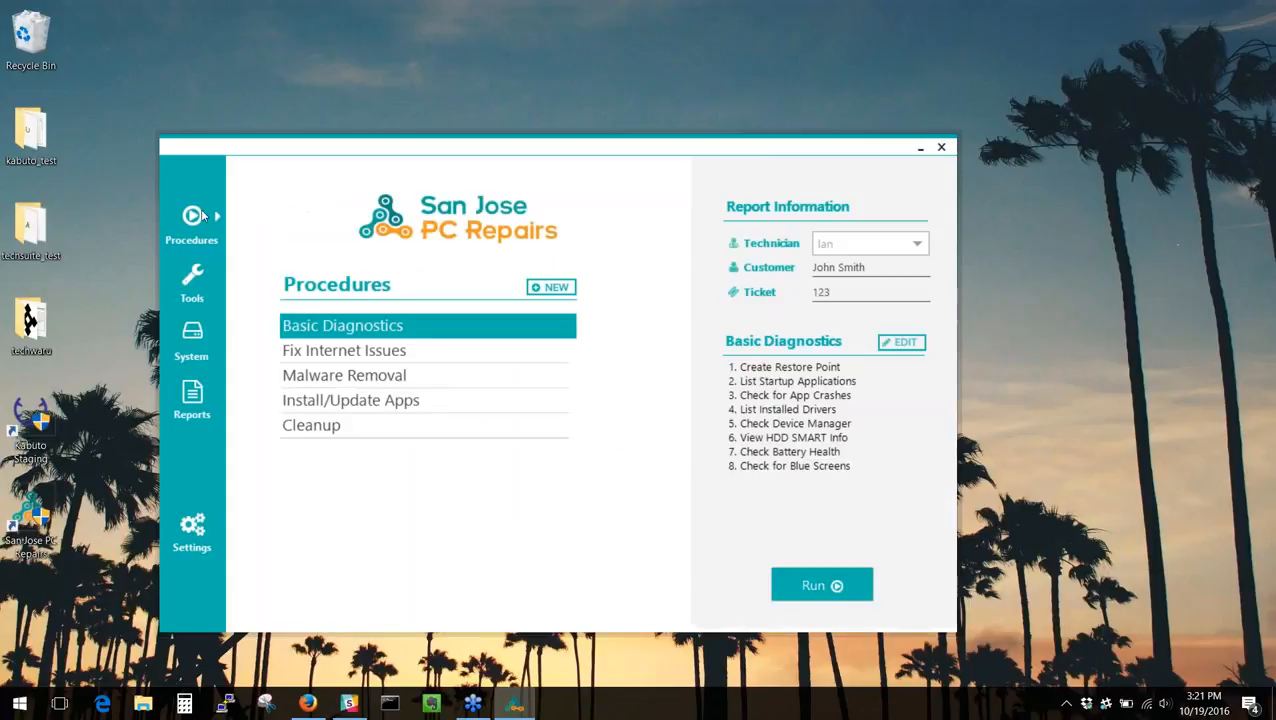
pyautogui.click(543, 289)
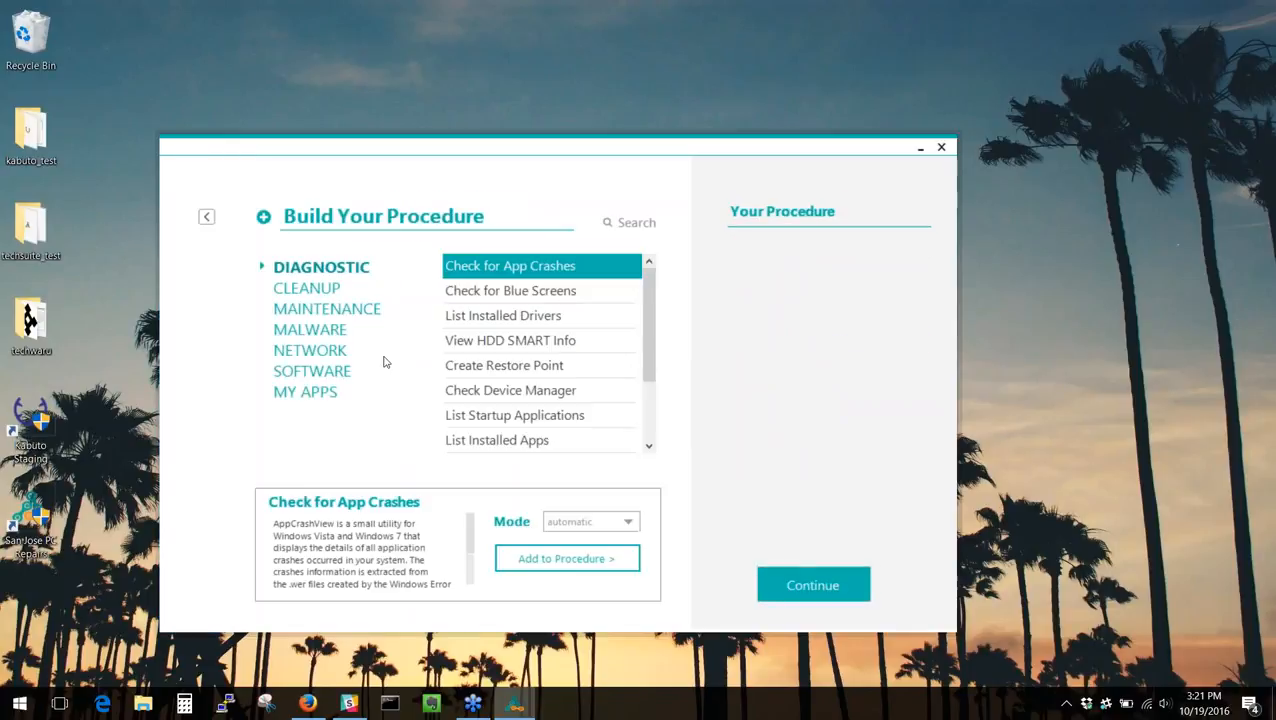
pyautogui.click(313, 290)
pyautogui.click(320, 267)
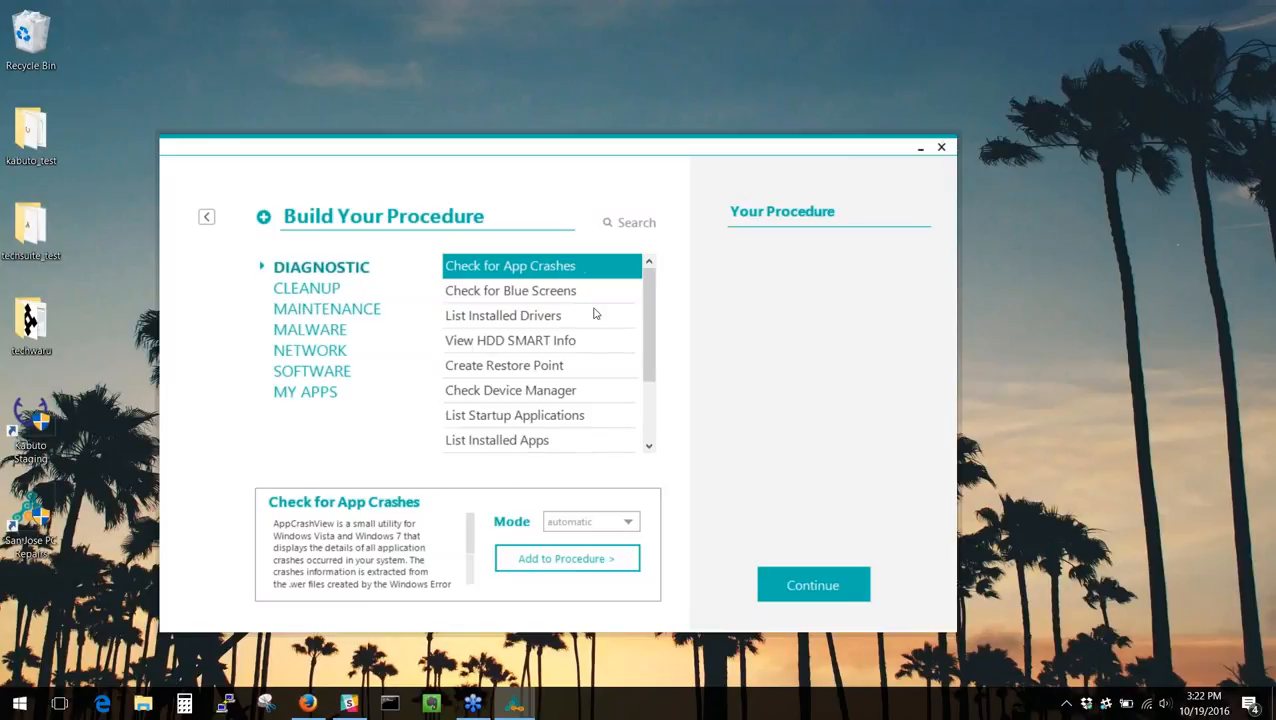
pyautogui.doubleClick(569, 272)
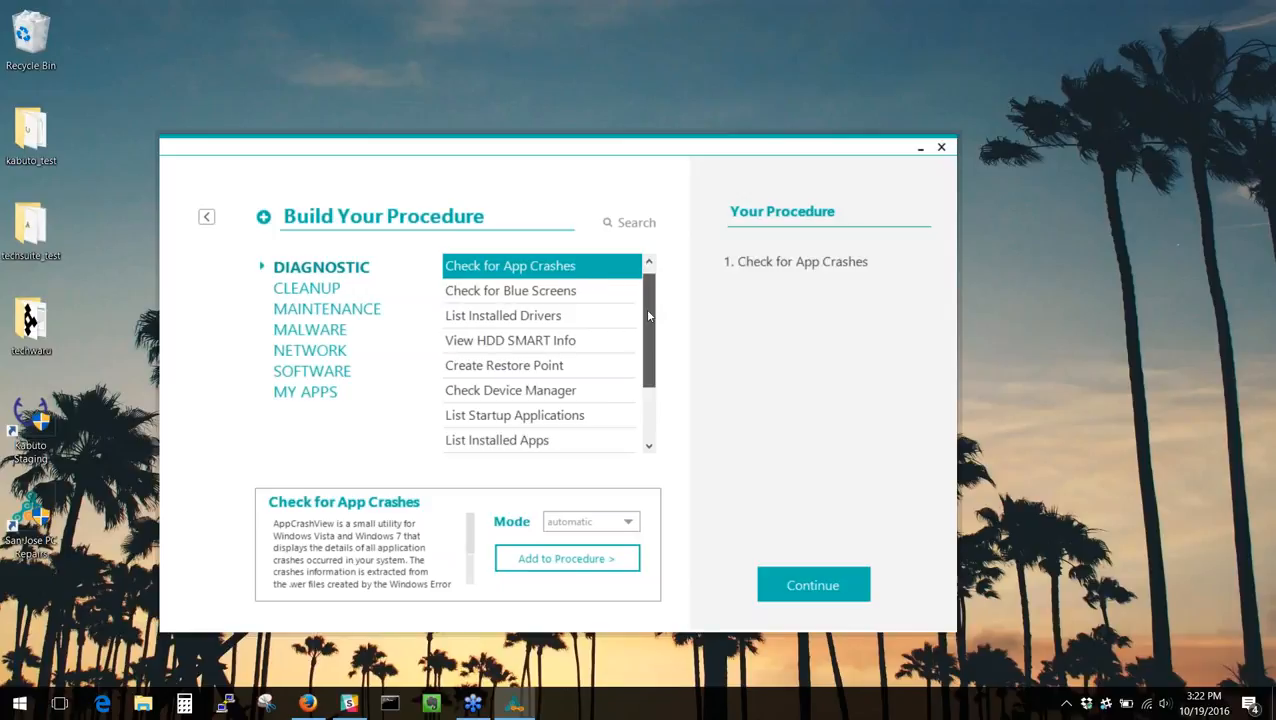
pyautogui.scroll(-1, 648, 316)
pyautogui.click(520, 325)
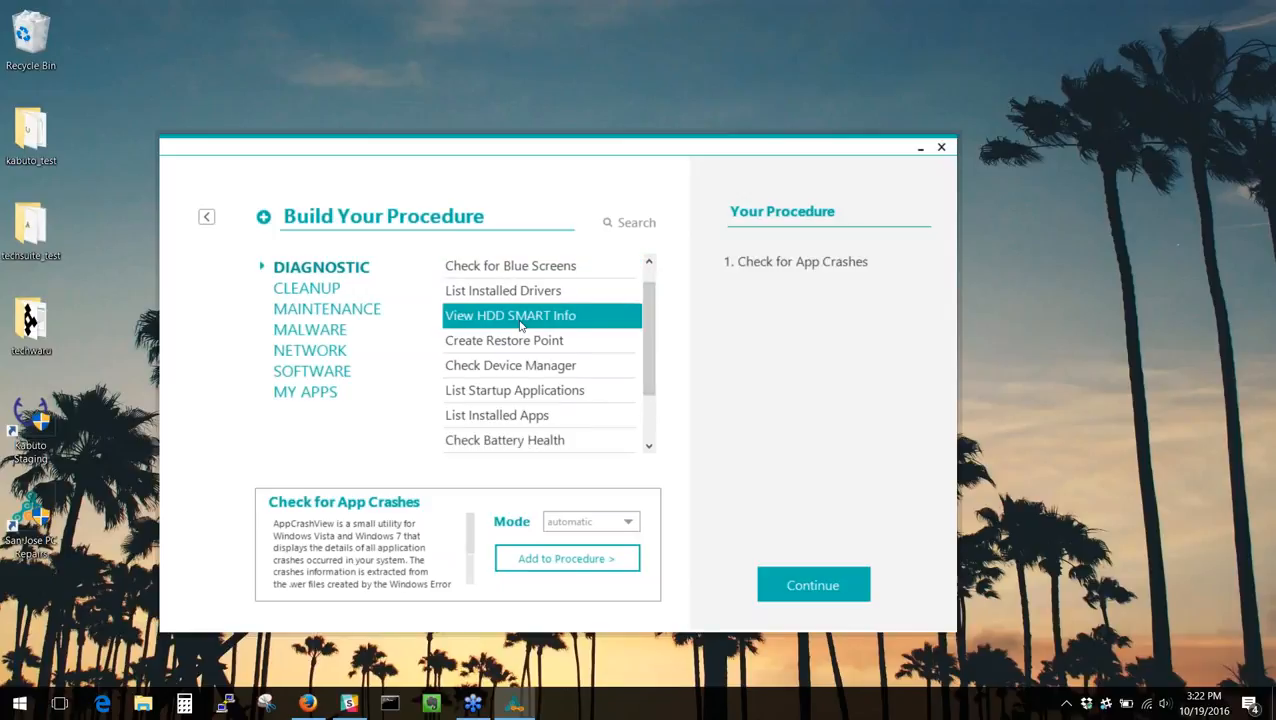
pyautogui.doubleClick(520, 325)
pyautogui.scroll(-3, 648, 380)
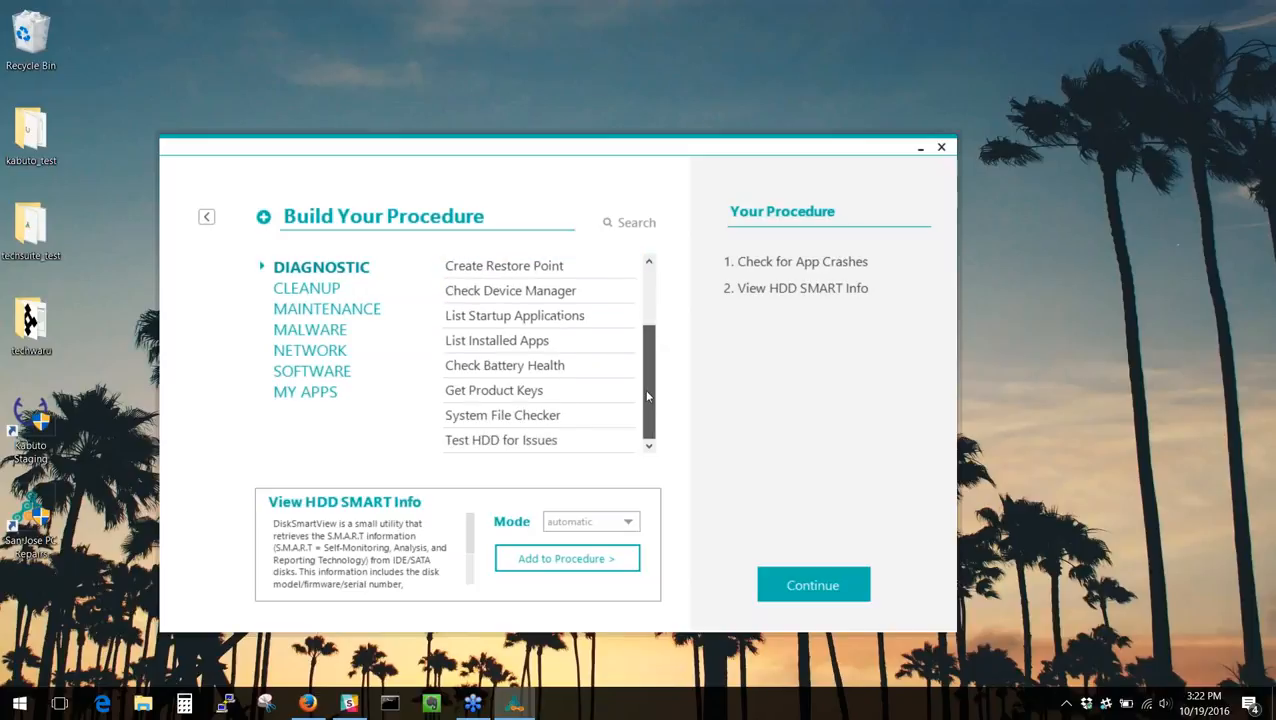
pyautogui.scroll(4, 647, 397)
# Step: Add the cleanup tools Clean Internet Explorer and Clean Google Chrome to the procedure
pyautogui.click(310, 288)
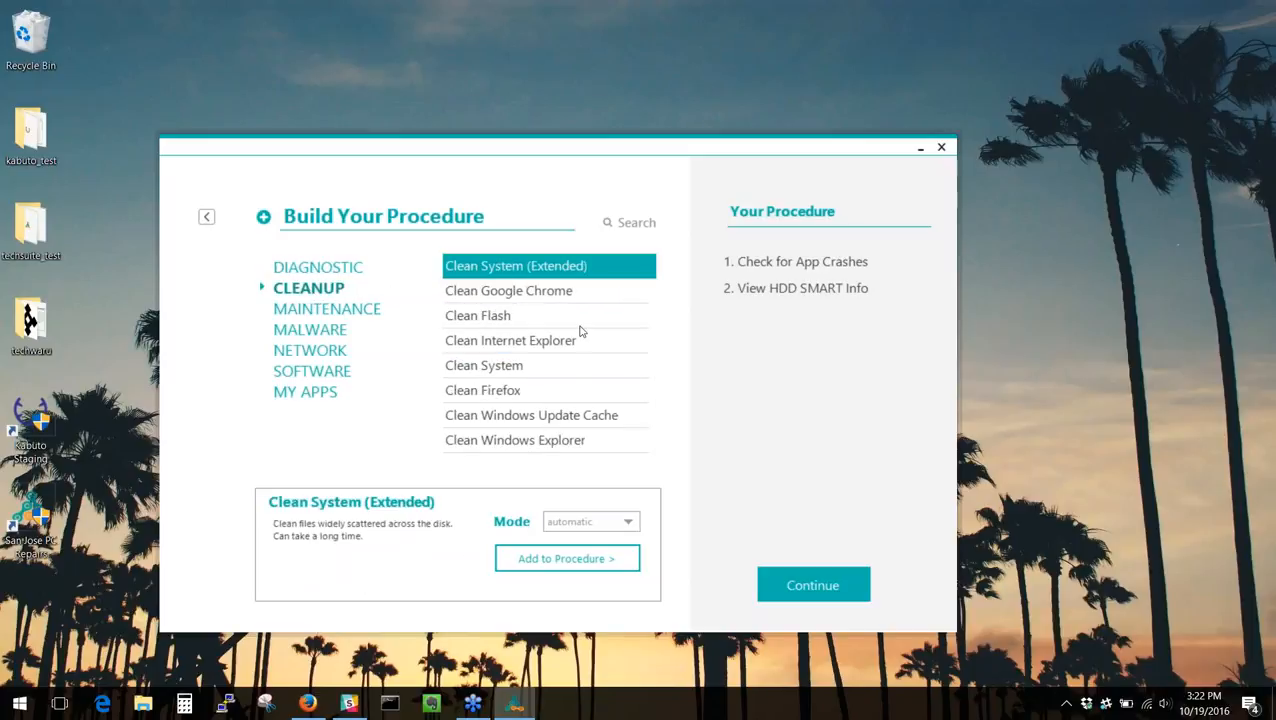
pyautogui.doubleClick(531, 344)
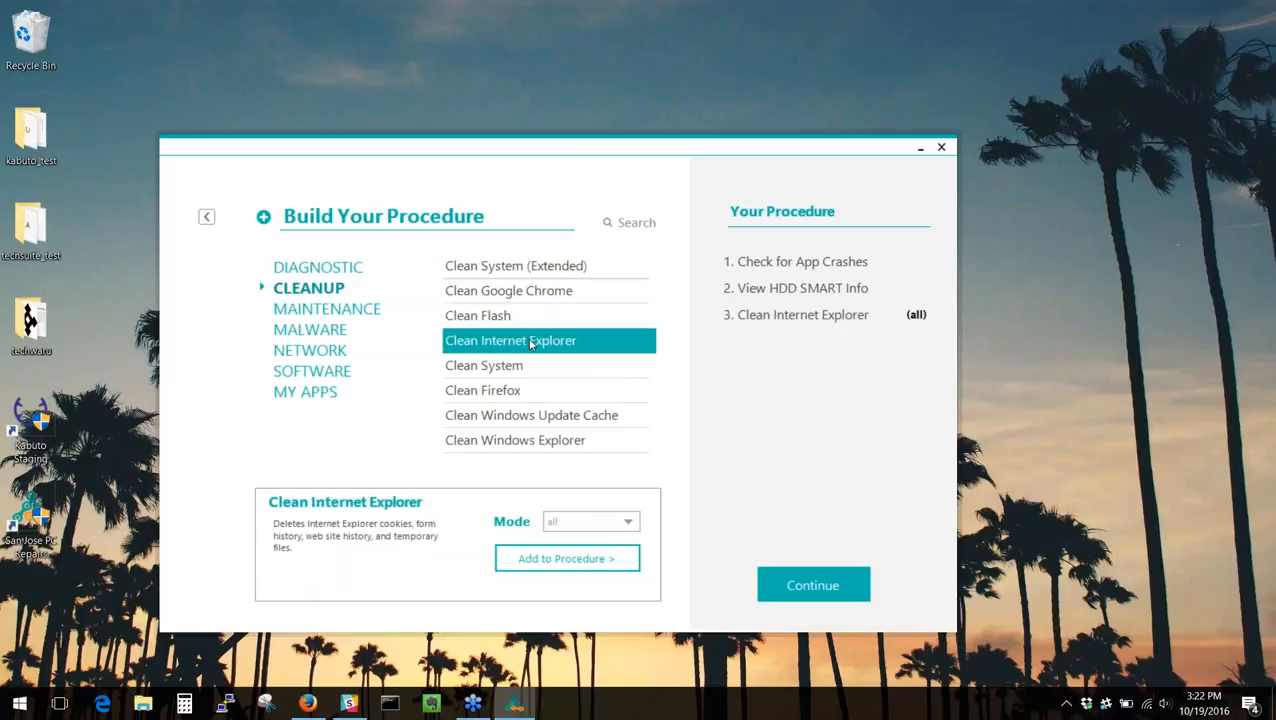
pyautogui.doubleClick(524, 293)
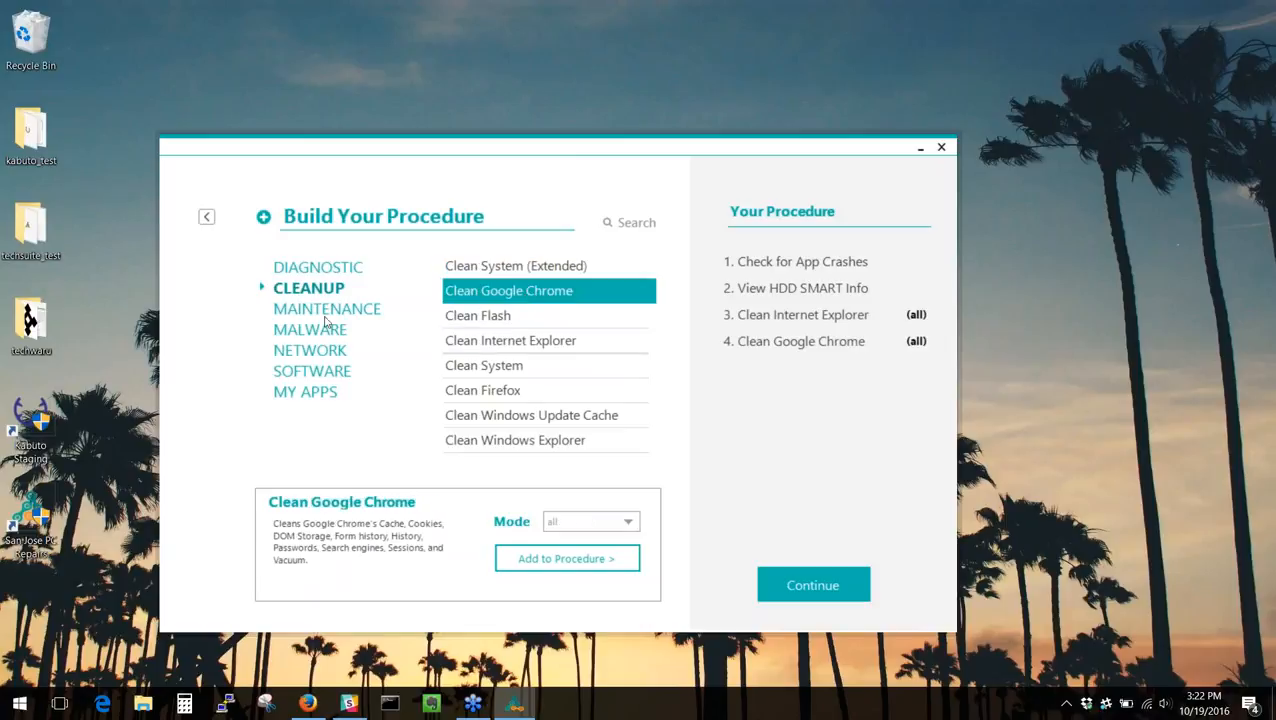
# Step: Add the malware tool HijackThis to the procedure and look through the remaining tool categories
pyautogui.click(289, 309)
pyautogui.click(293, 331)
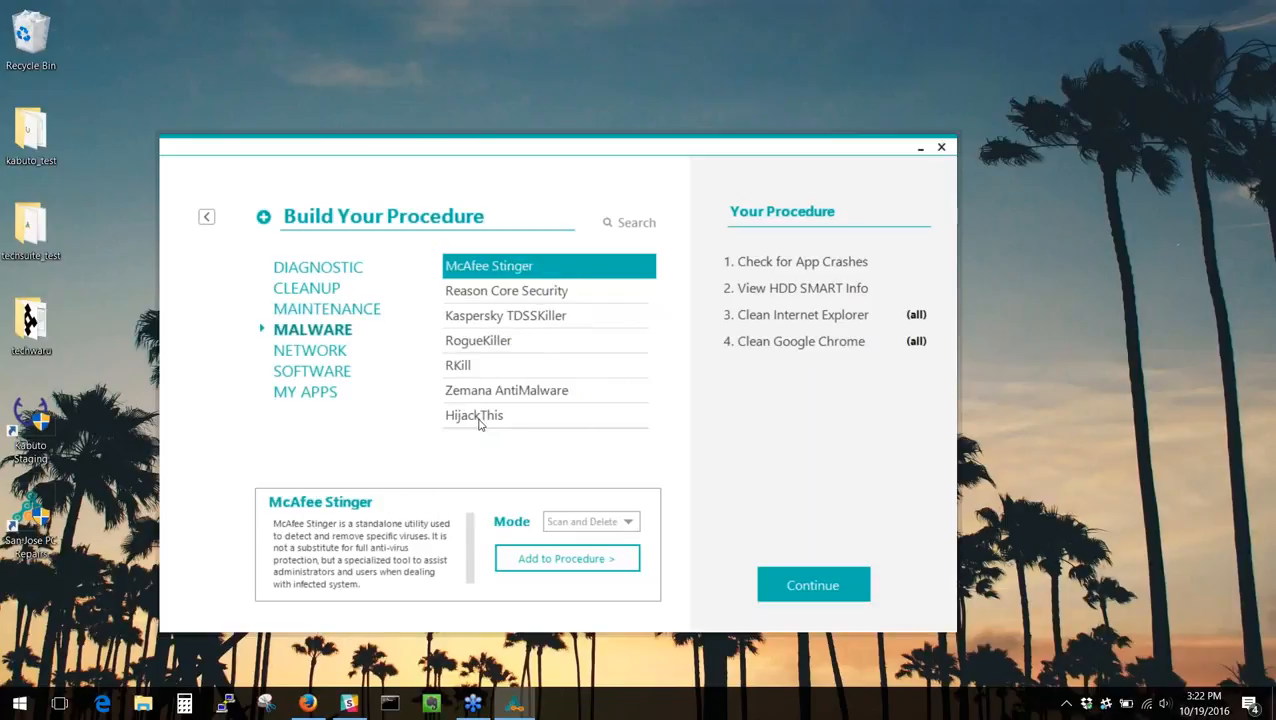
pyautogui.doubleClick(478, 418)
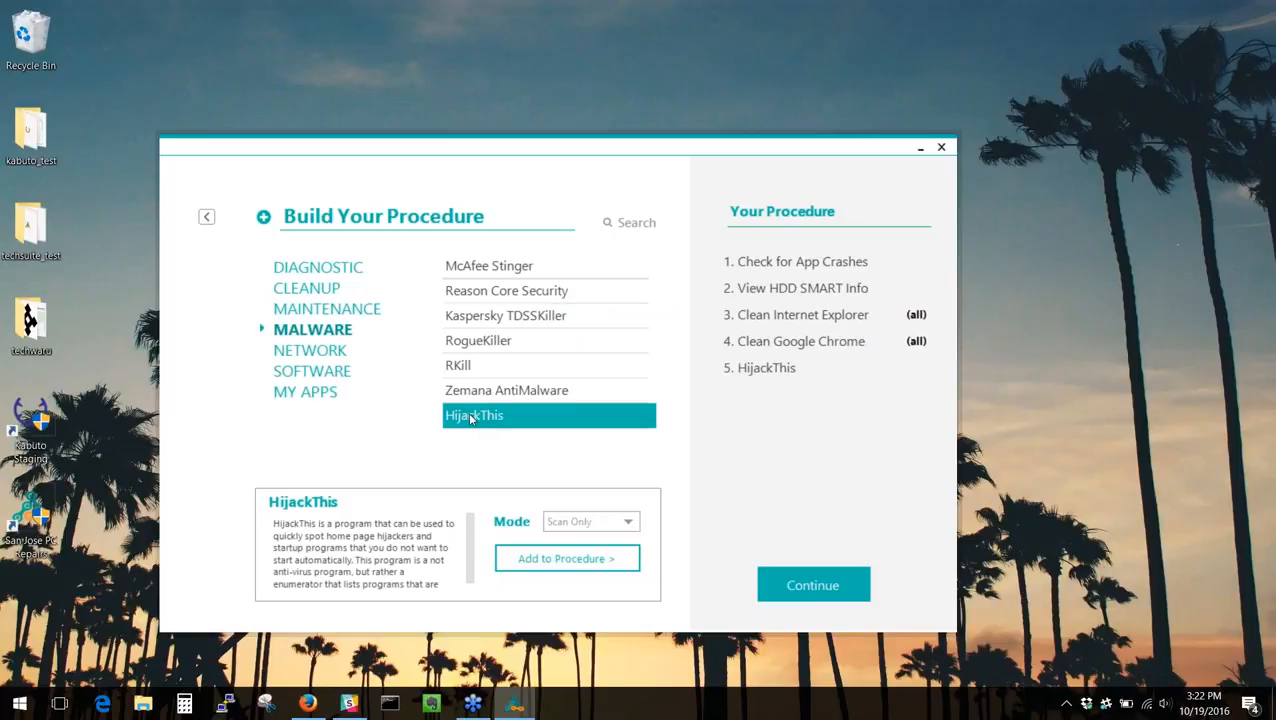
pyautogui.click(290, 350)
pyautogui.click(300, 371)
pyautogui.click(305, 268)
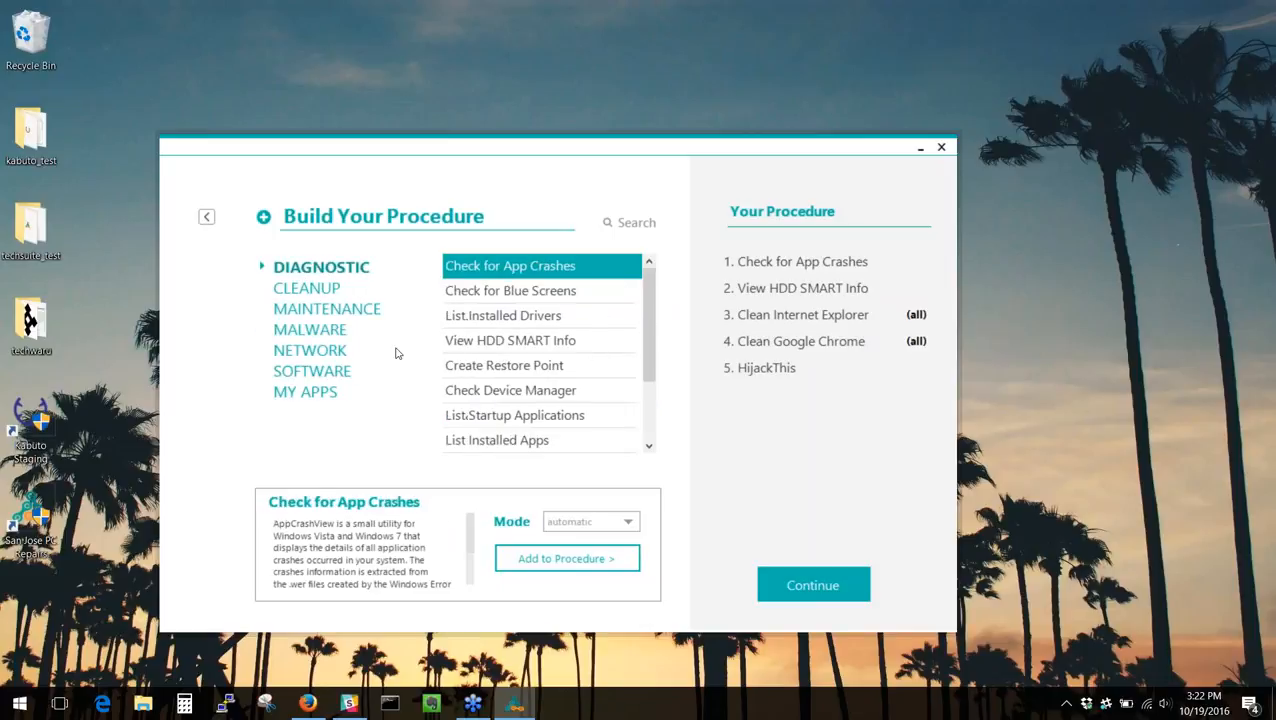
# Step: Finish building the procedure and run it without saving it
pyautogui.click(808, 588)
pyautogui.click(541, 317)
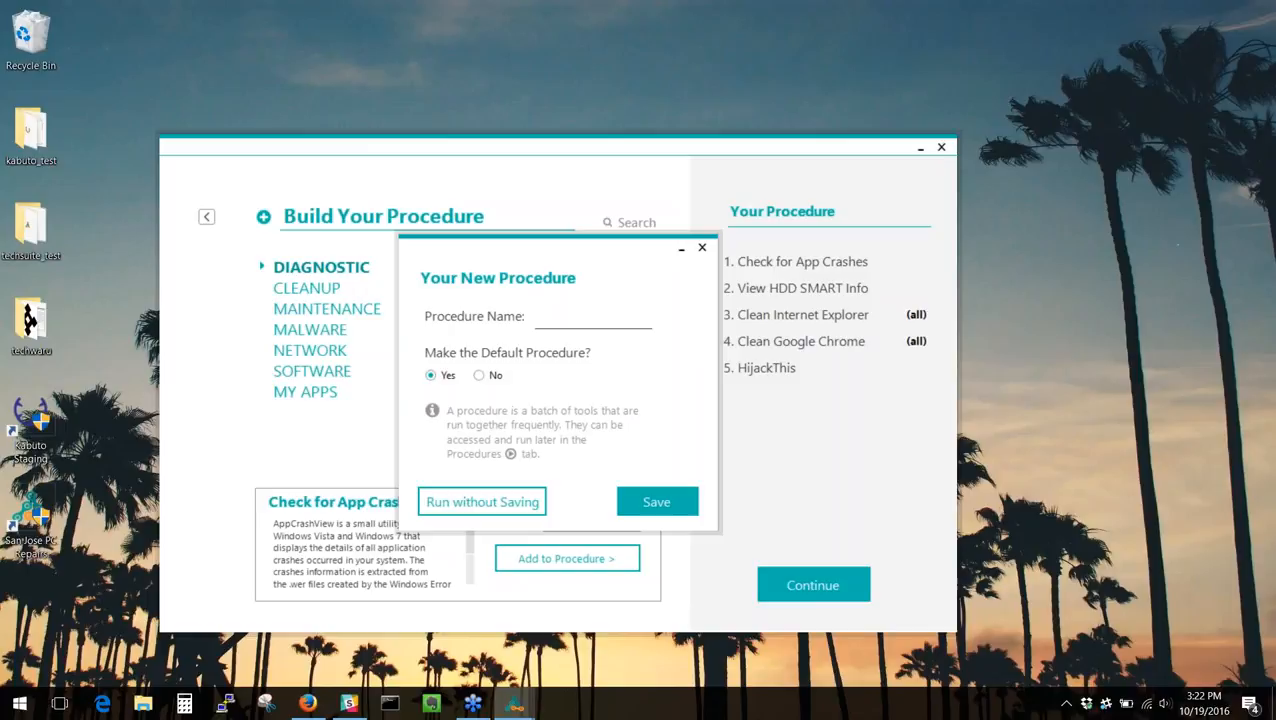
pyautogui.click(500, 505)
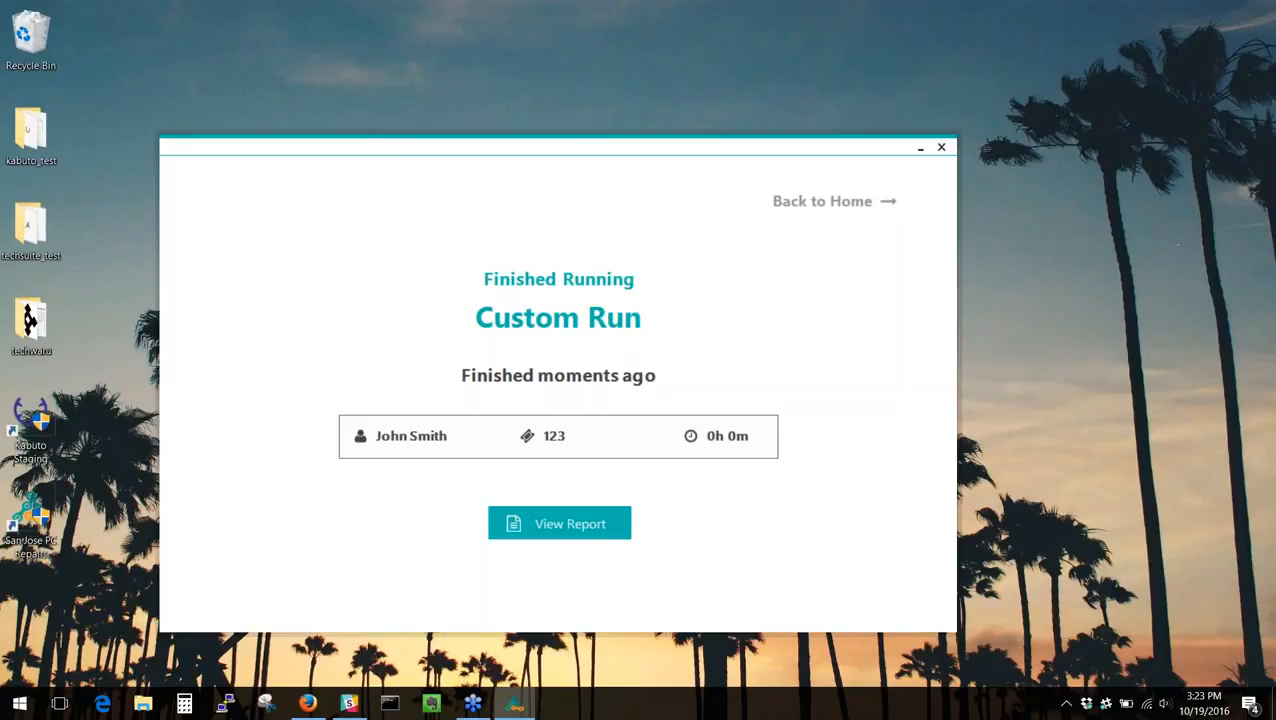
# Step: Open the report of the finished custom run and examine its storage, specs, insights and procedure summary
pyautogui.click(615, 520)
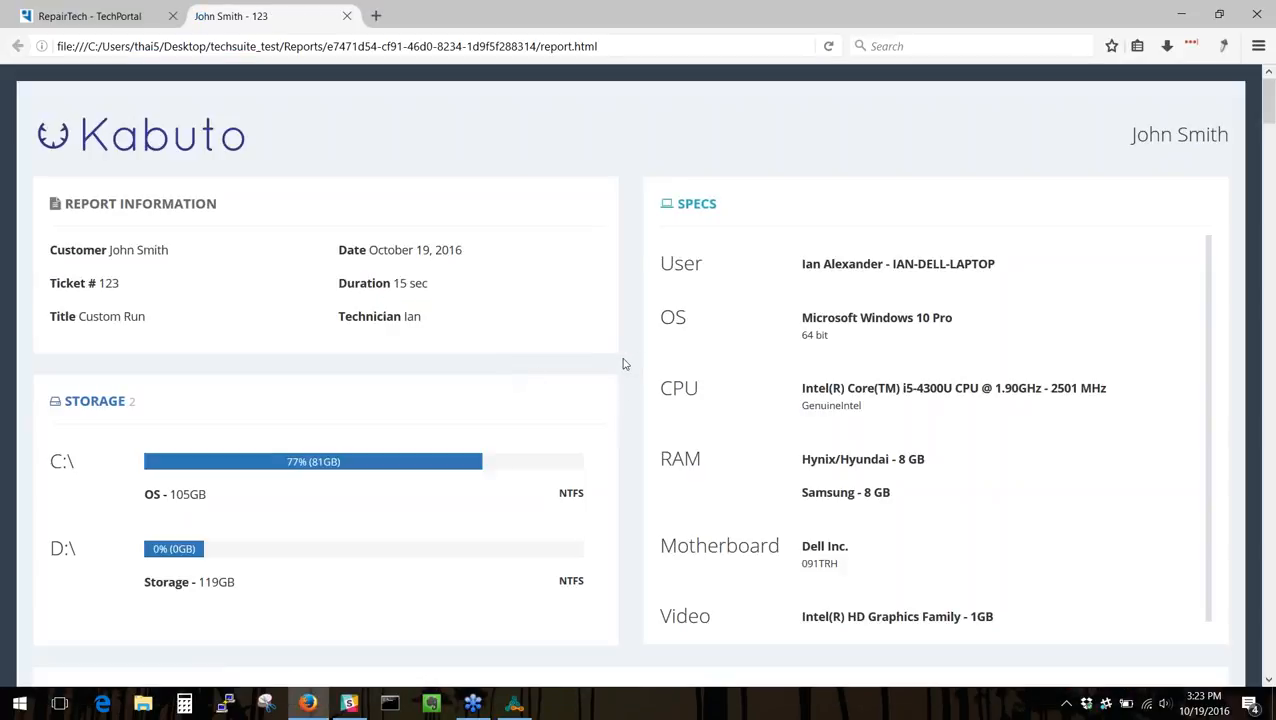
pyautogui.scroll(-3, 630, 355)
pyautogui.scroll(1, 625, 350)
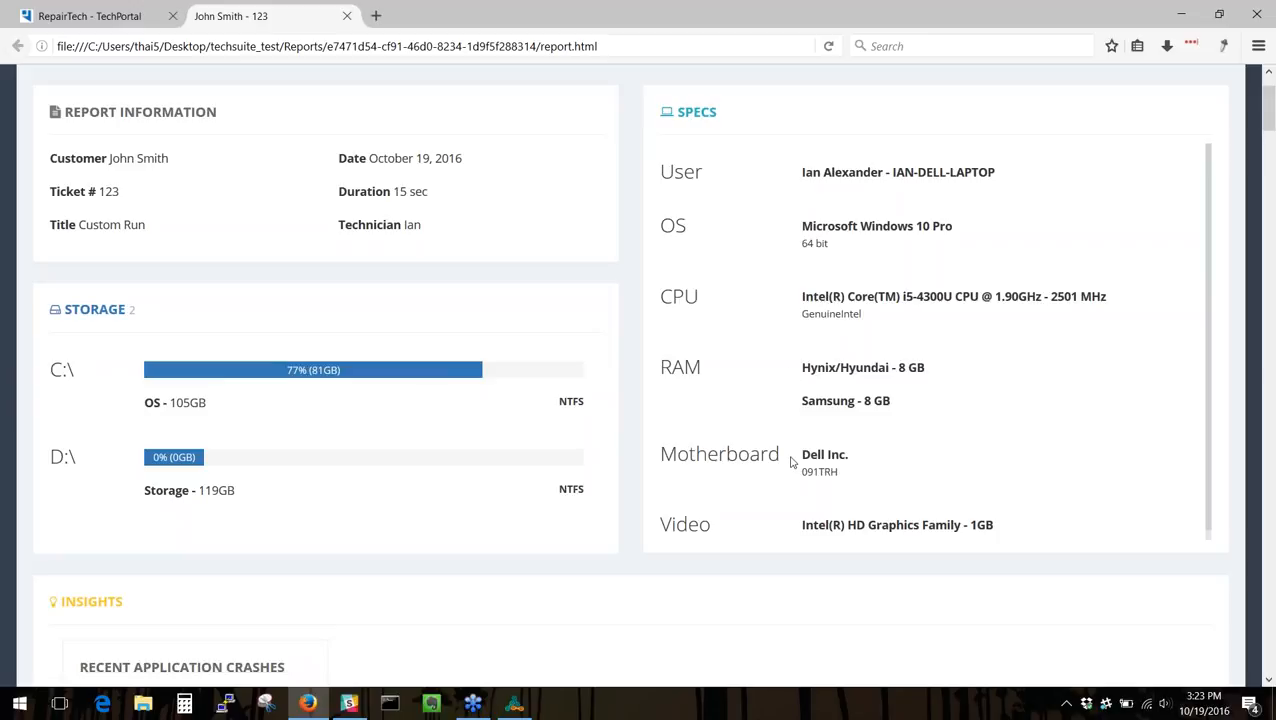
pyautogui.scroll(-5, 738, 472)
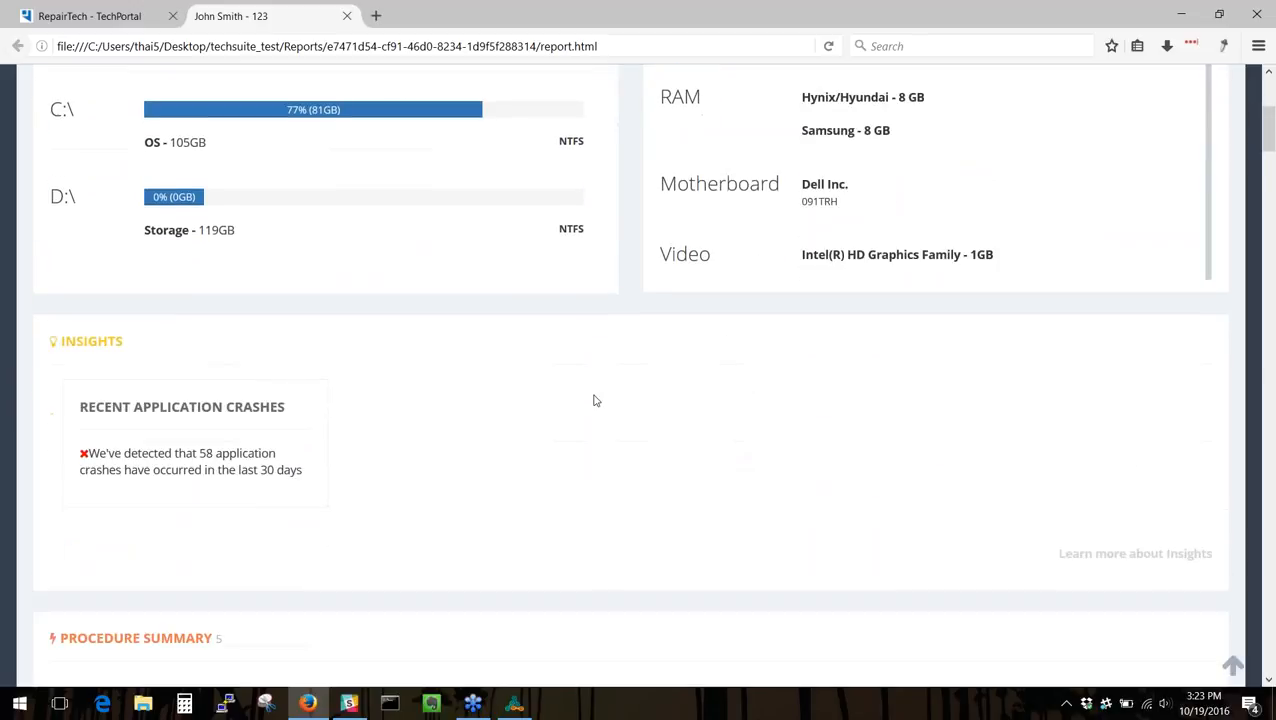
pyautogui.doubleClick(87, 322)
pyautogui.click(165, 326)
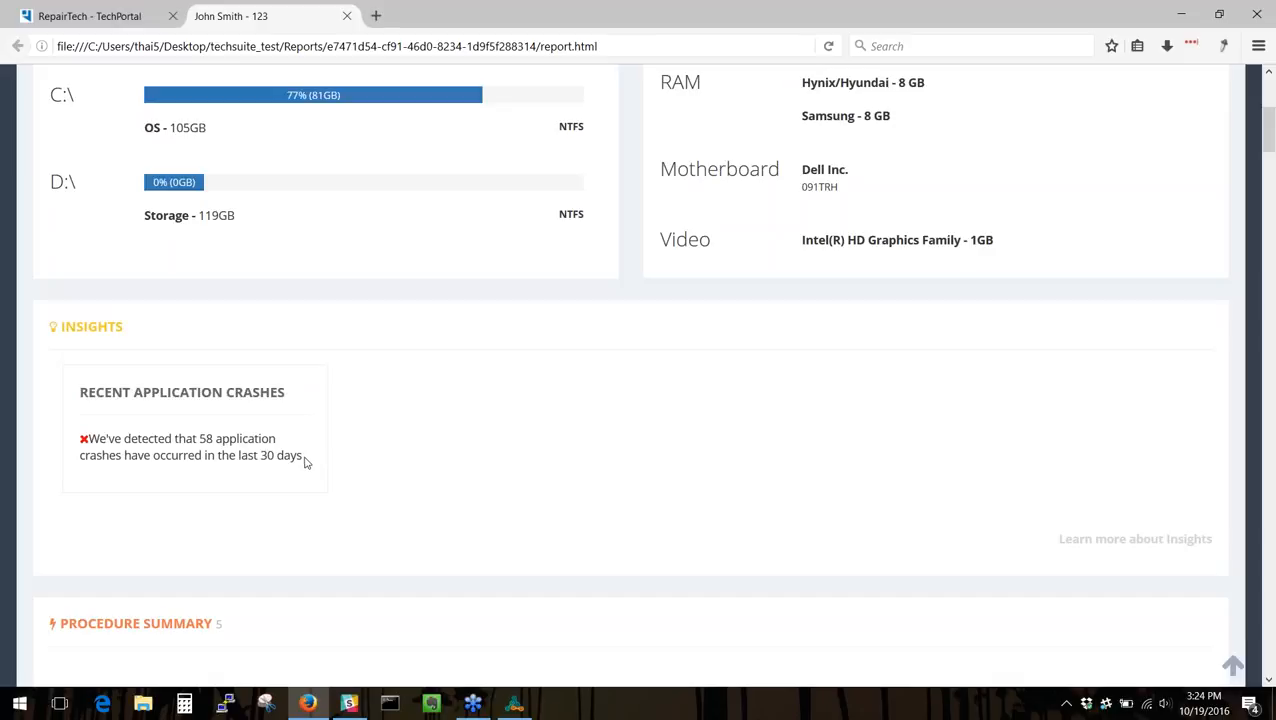
pyautogui.scroll(-5, 320, 458)
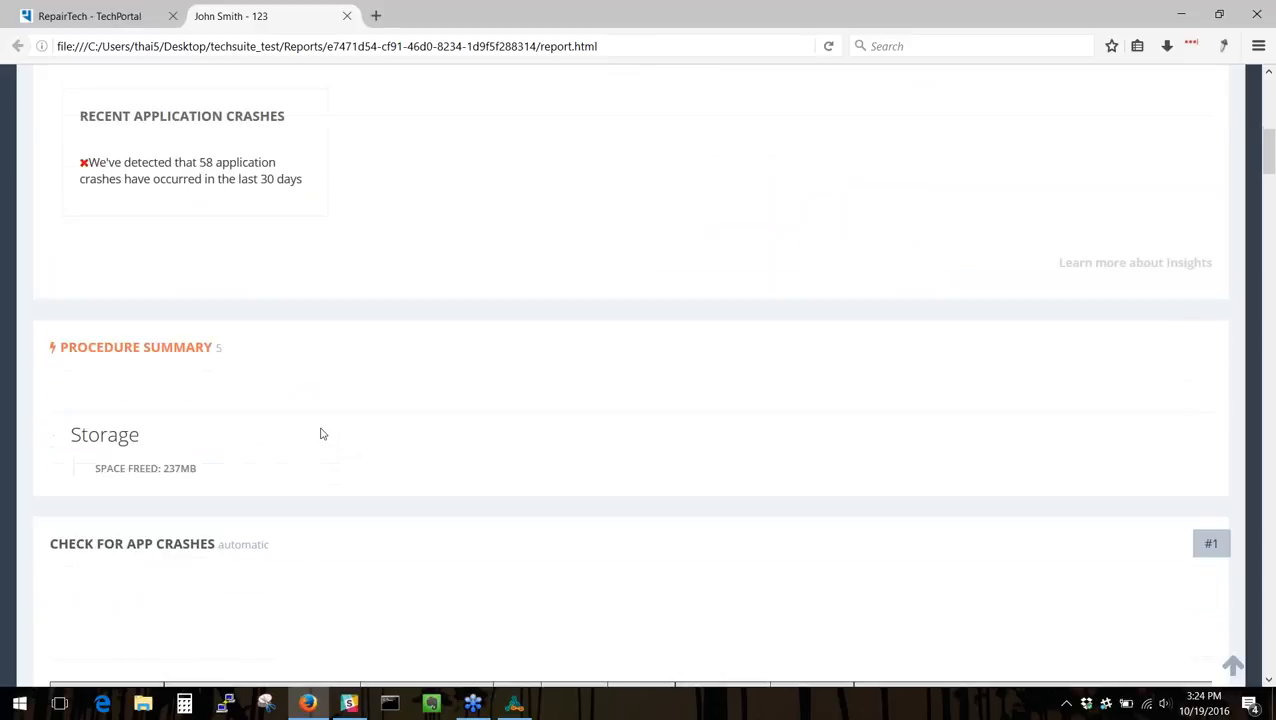
# Step: Examine the disk space recovered and files deleted in the report's Clean Internet Explorer and Clean Google Chrome sections
pyautogui.scroll(-2, 320, 434)
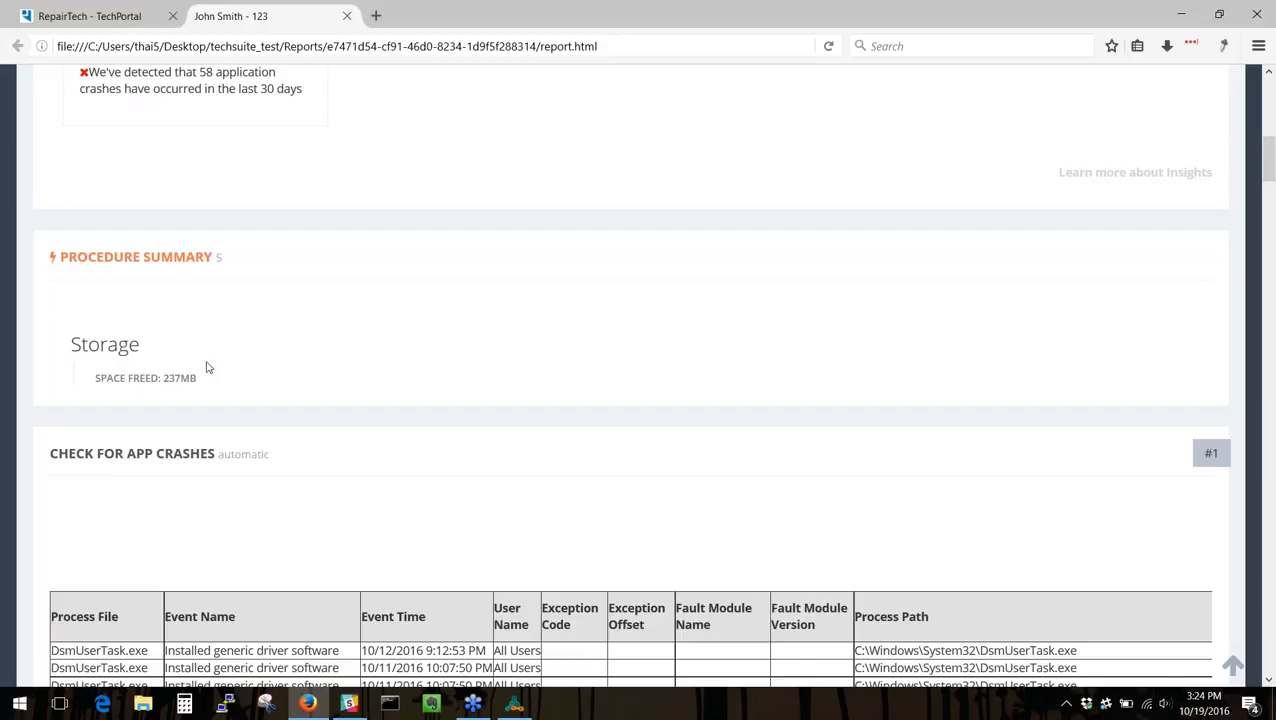
pyautogui.scroll(-20, 208, 368)
pyautogui.scroll(-15, 208, 357)
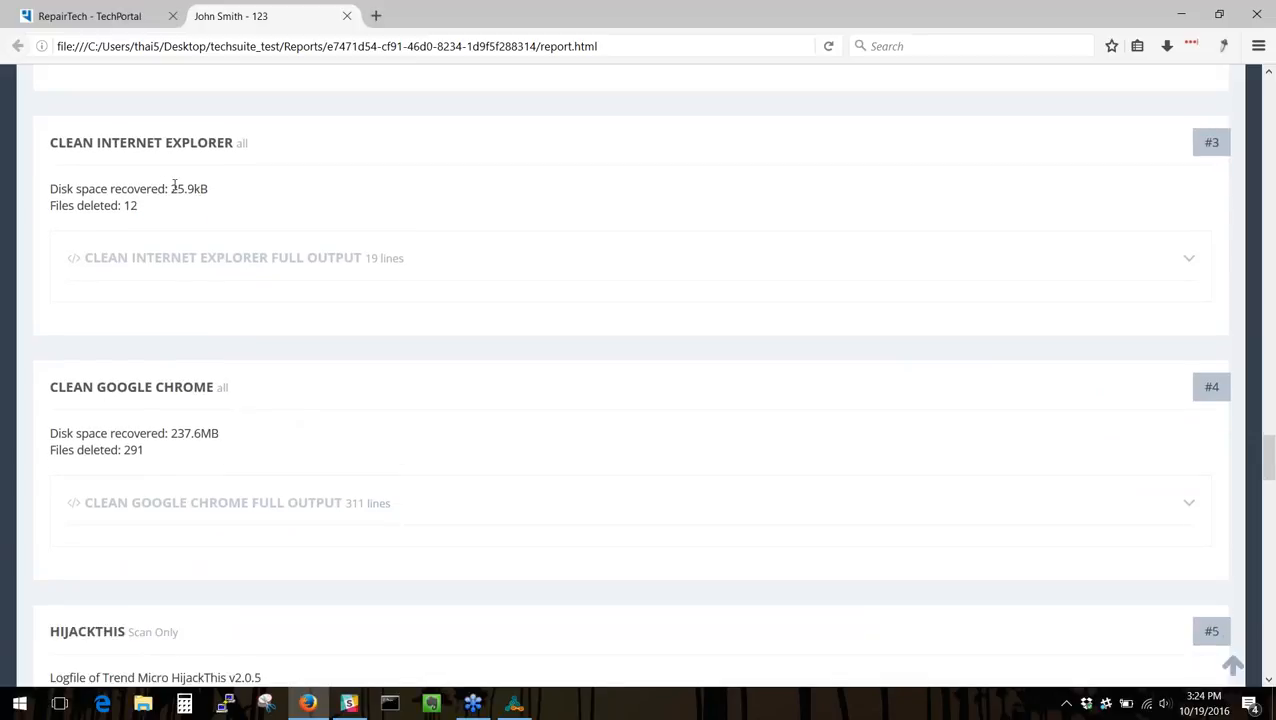
pyautogui.doubleClick(207, 190)
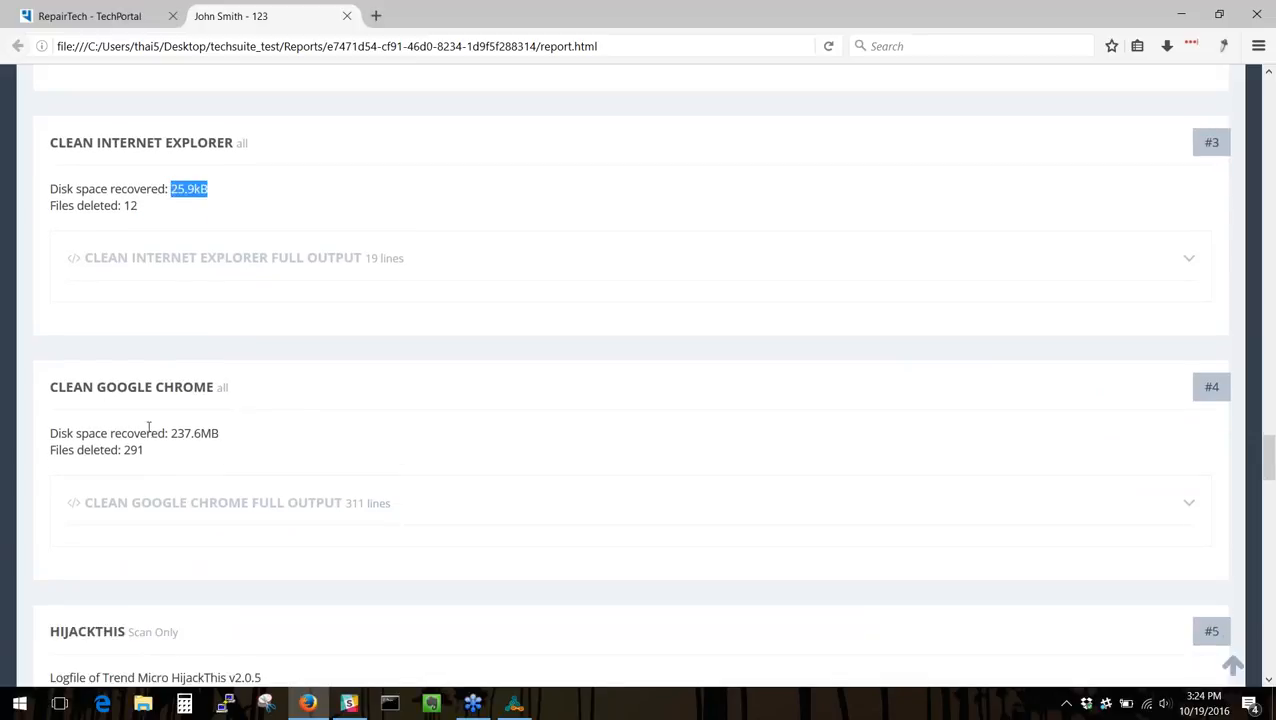
pyautogui.click(259, 242)
pyautogui.moveTo(344, 500); pyautogui.dragTo(446, 508)
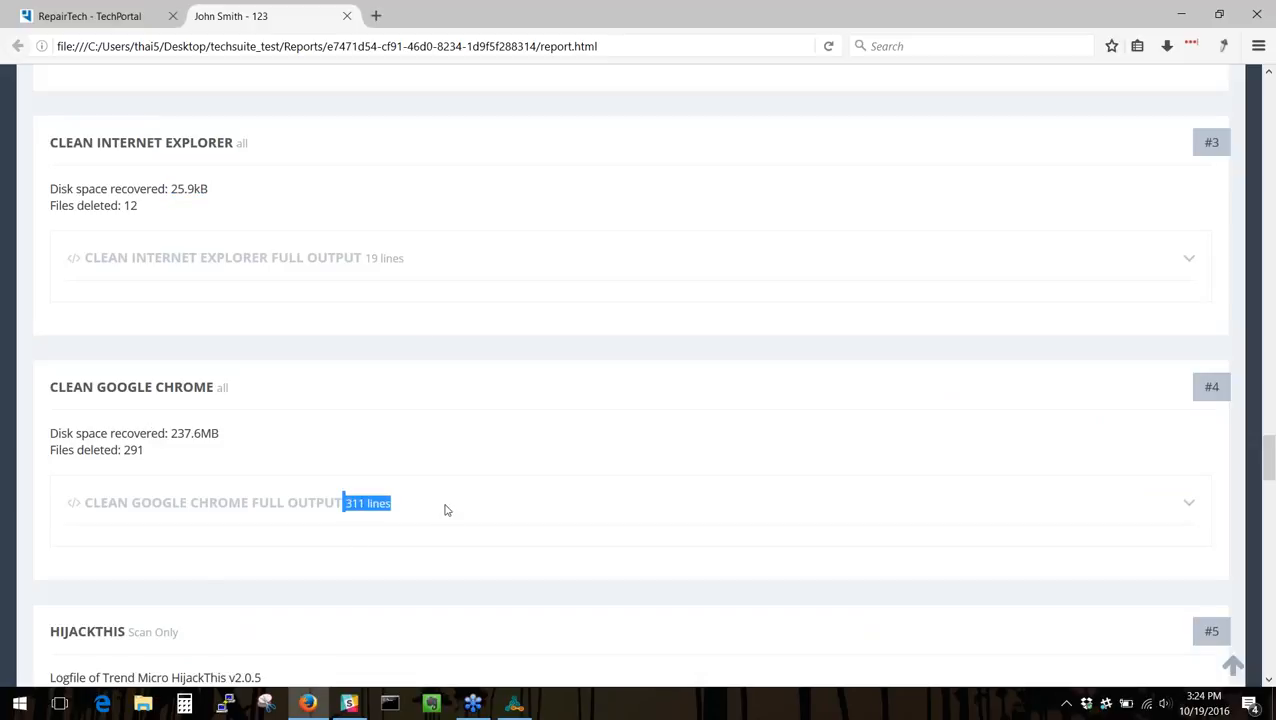
pyautogui.moveTo(136, 478); pyautogui.dragTo(49, 433)
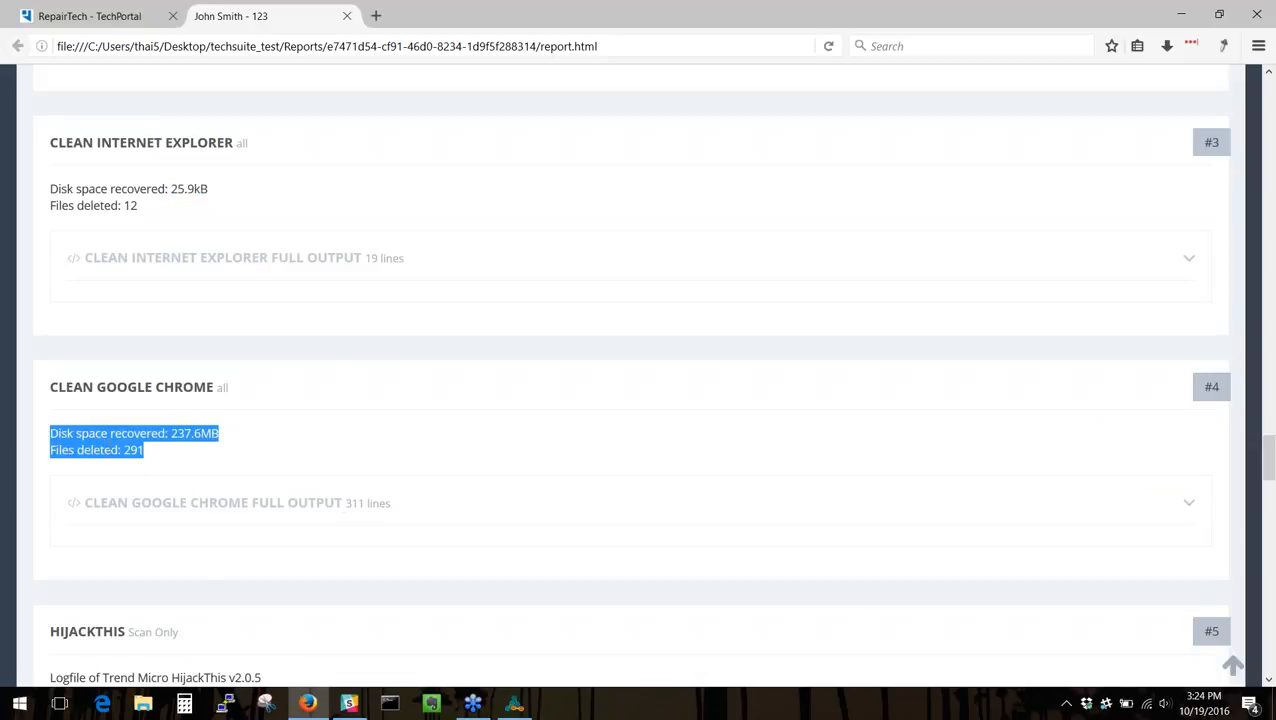
pyautogui.click(558, 540)
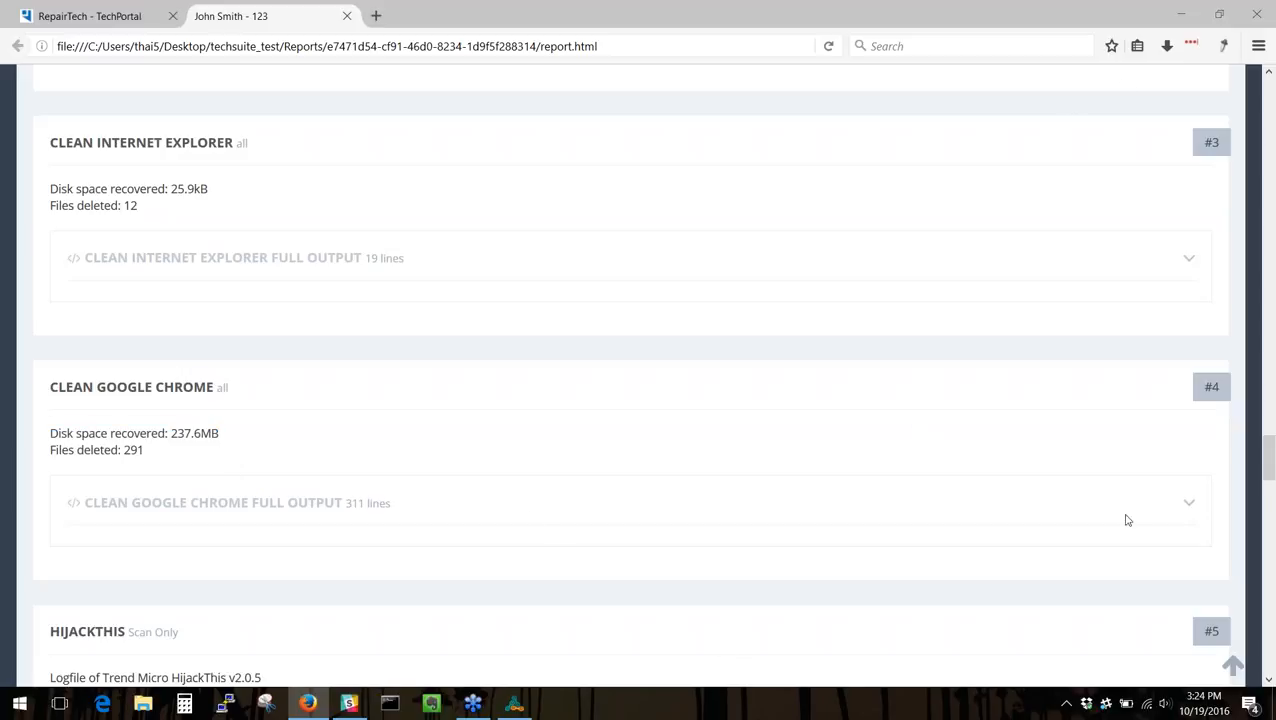
# Step: Expand the Clean Google Chrome full output, look through its list of deleted files and collapse it again
pyautogui.click(1189, 505)
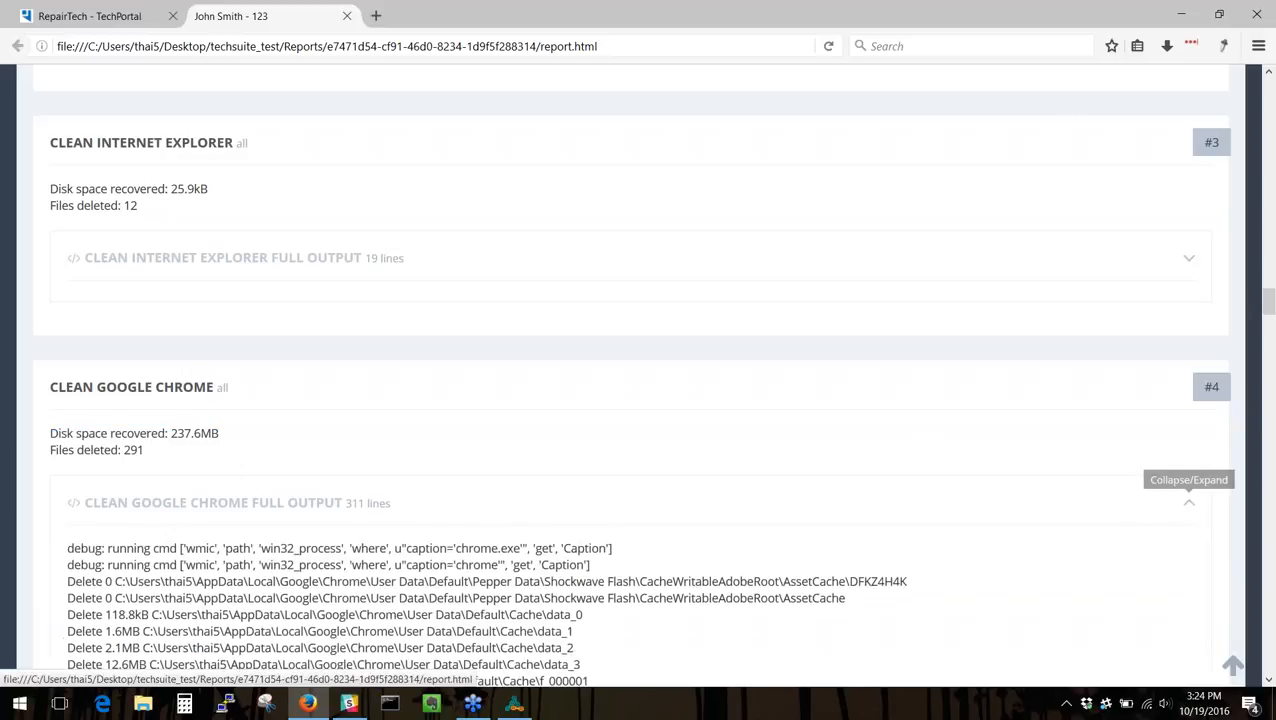
pyautogui.scroll(-4, 881, 492)
pyautogui.scroll(-12, 881, 492)
pyautogui.scroll(11, 884, 482)
pyautogui.scroll(6, 884, 478)
pyautogui.scroll(-2, 1205, 500)
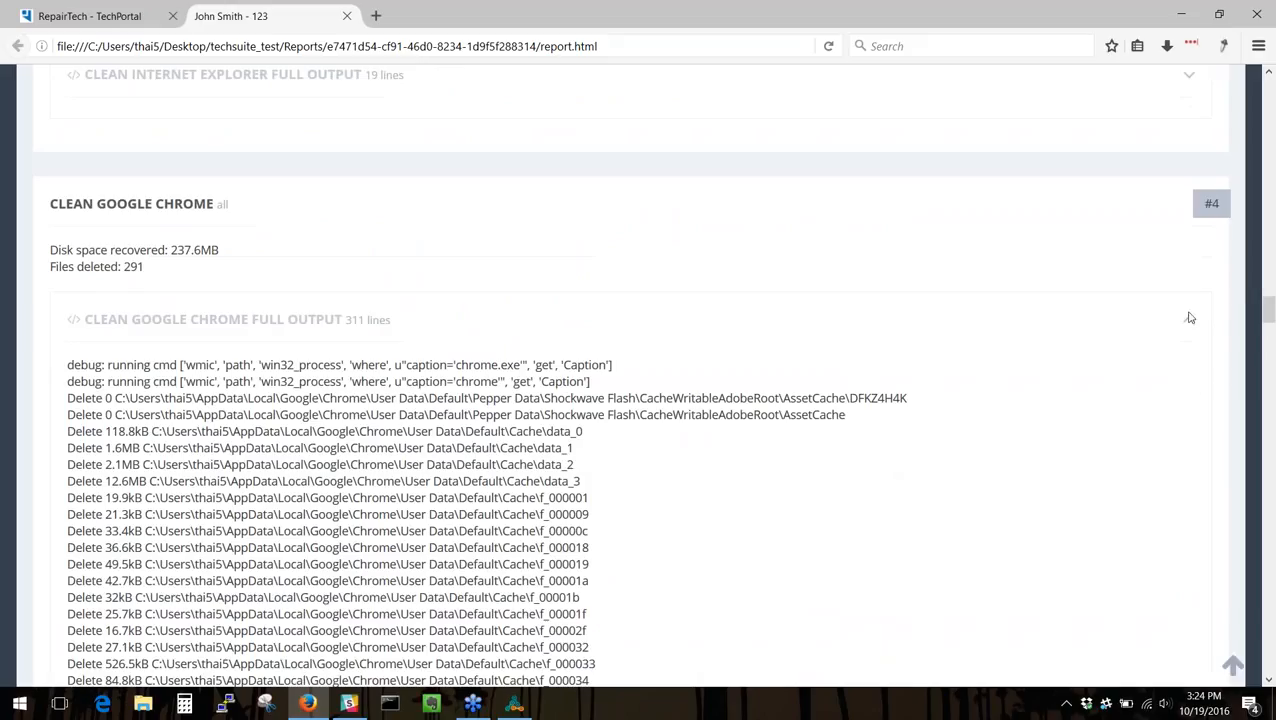
pyautogui.click(1189, 319)
# Step: Compare the files deleted by the browser cleanups with the space freed under Storage in the Procedure Summary
pyautogui.tripleClick(108, 262)
pyautogui.click(199, 285)
pyautogui.scroll(4, 199, 285)
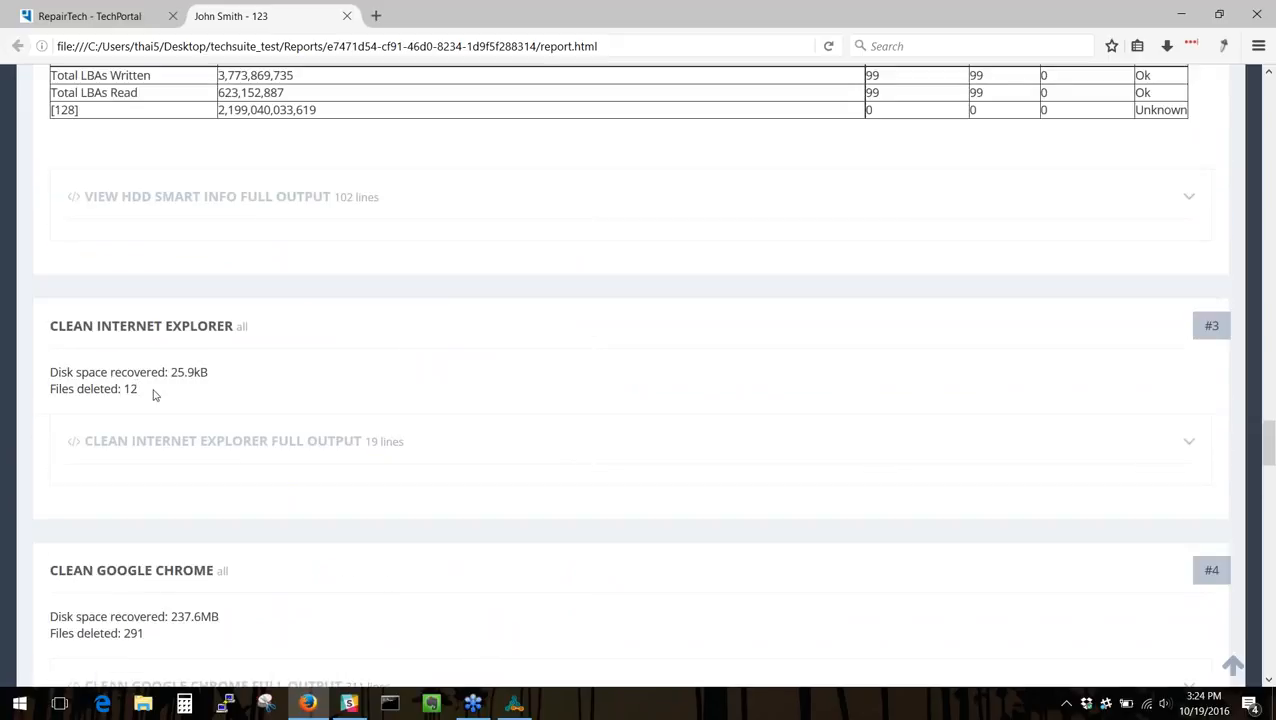
pyautogui.scroll(5, 157, 396)
pyautogui.scroll(15, 157, 396)
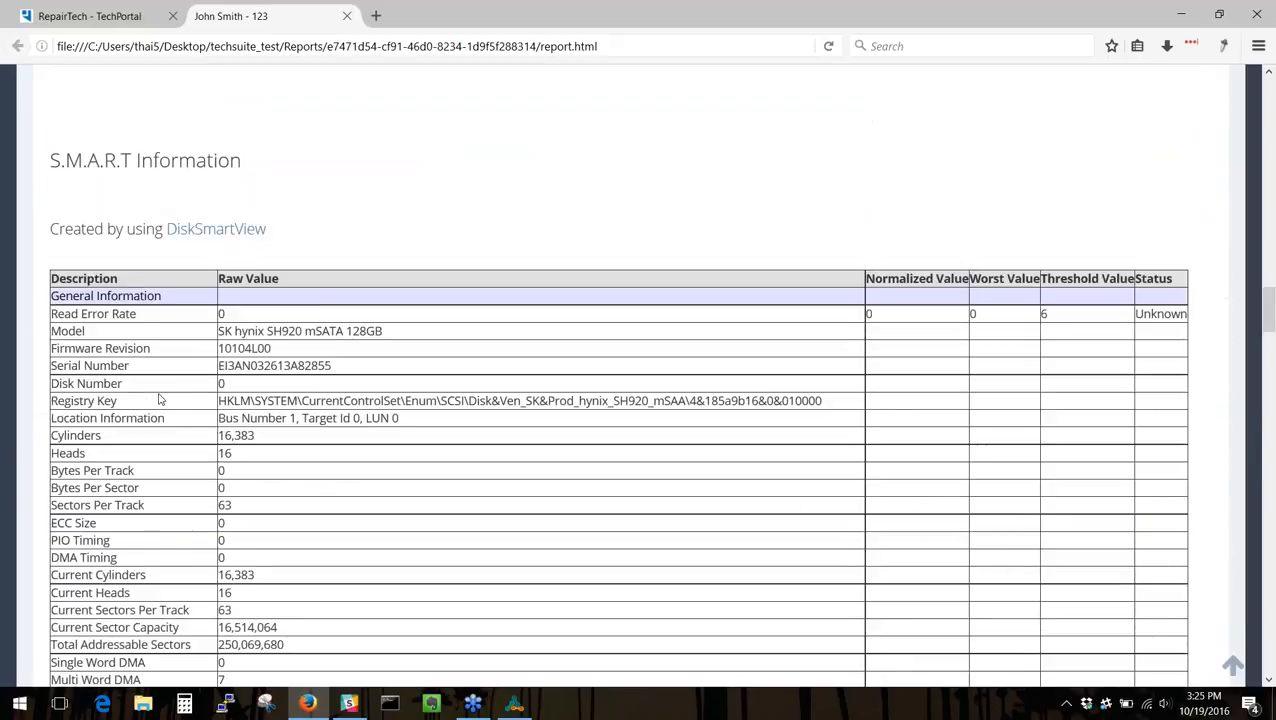
pyautogui.scroll(4, 157, 396)
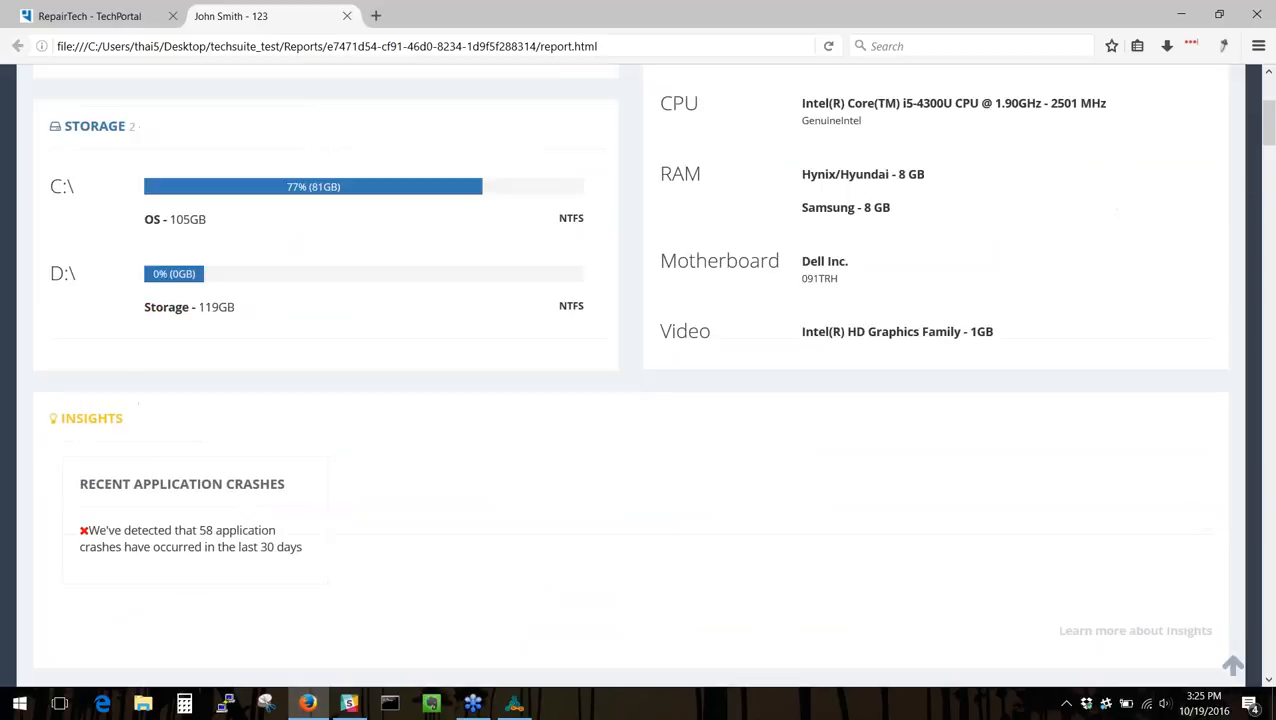
pyautogui.scroll(-5, 157, 396)
pyautogui.moveTo(162, 378); pyautogui.dragTo(220, 377)
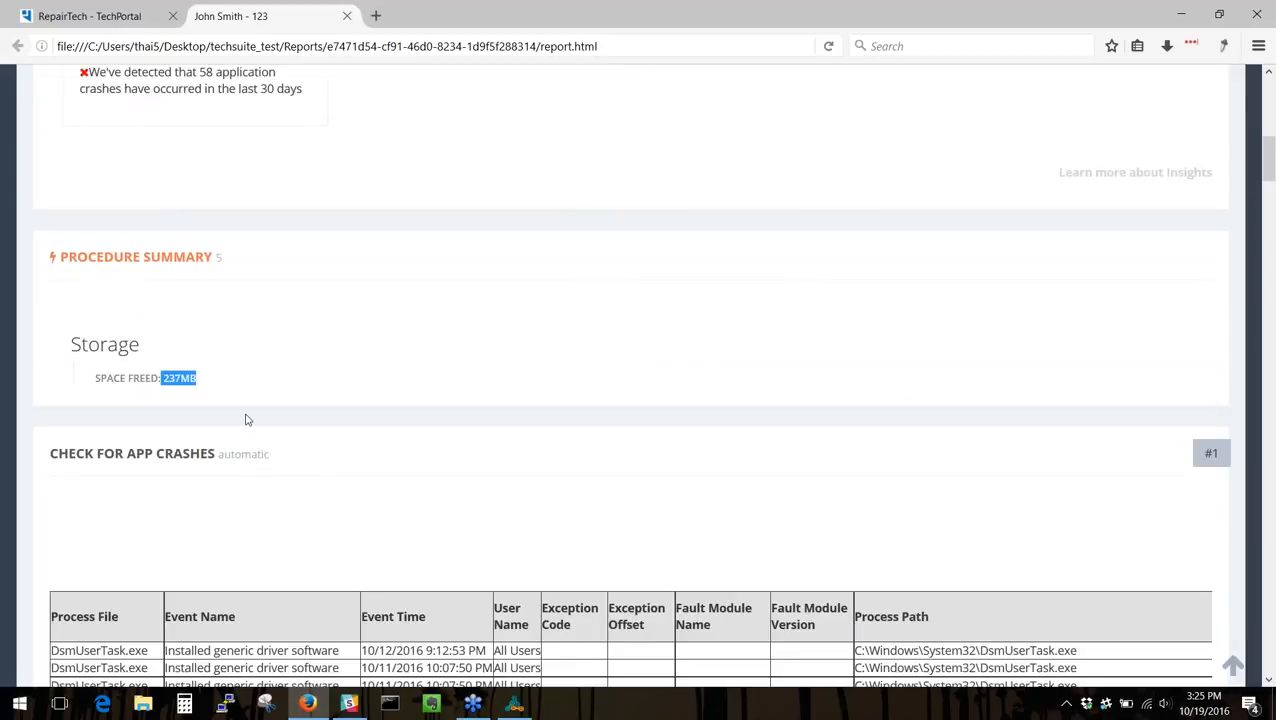
pyautogui.click(245, 384)
pyautogui.doubleClick(192, 257)
pyautogui.click(192, 257)
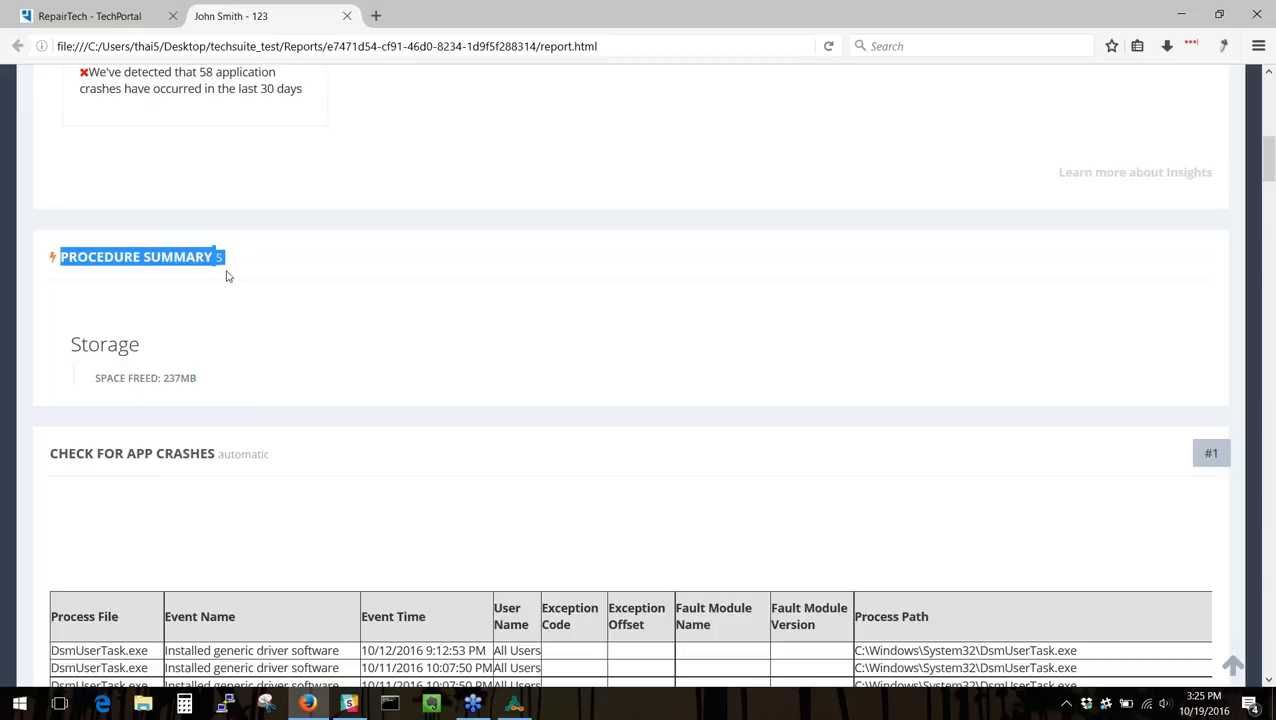
pyautogui.click(228, 276)
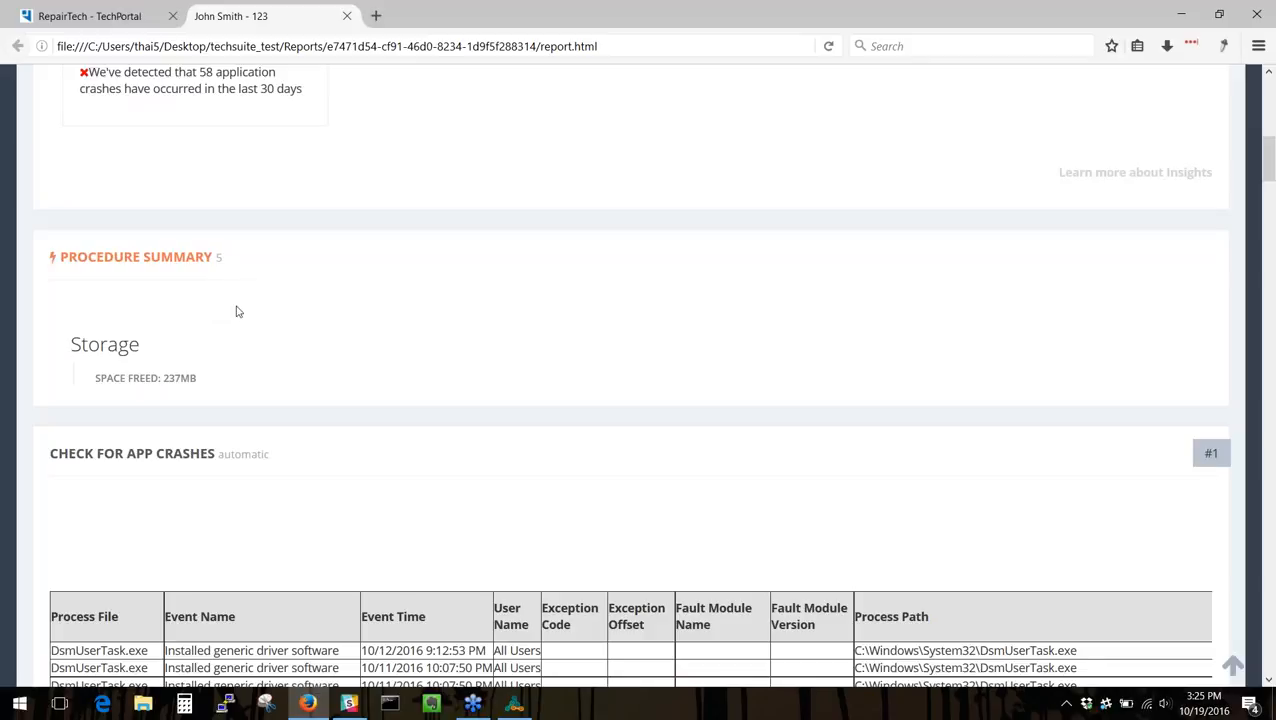
# Step: Examine the report's Check for App Crashes table and the S.M.A.R.T. tables in View HDD SMART Info
pyautogui.scroll(-3, 380, 323)
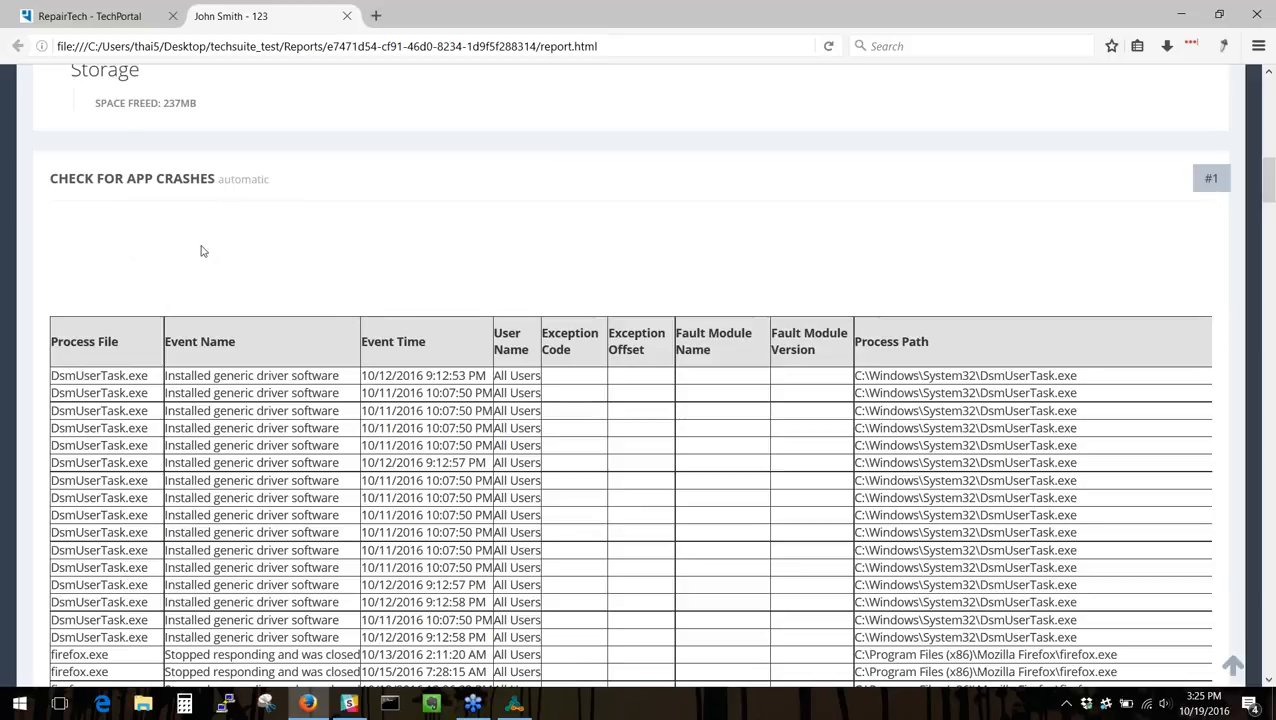
pyautogui.scroll(-10, 201, 257)
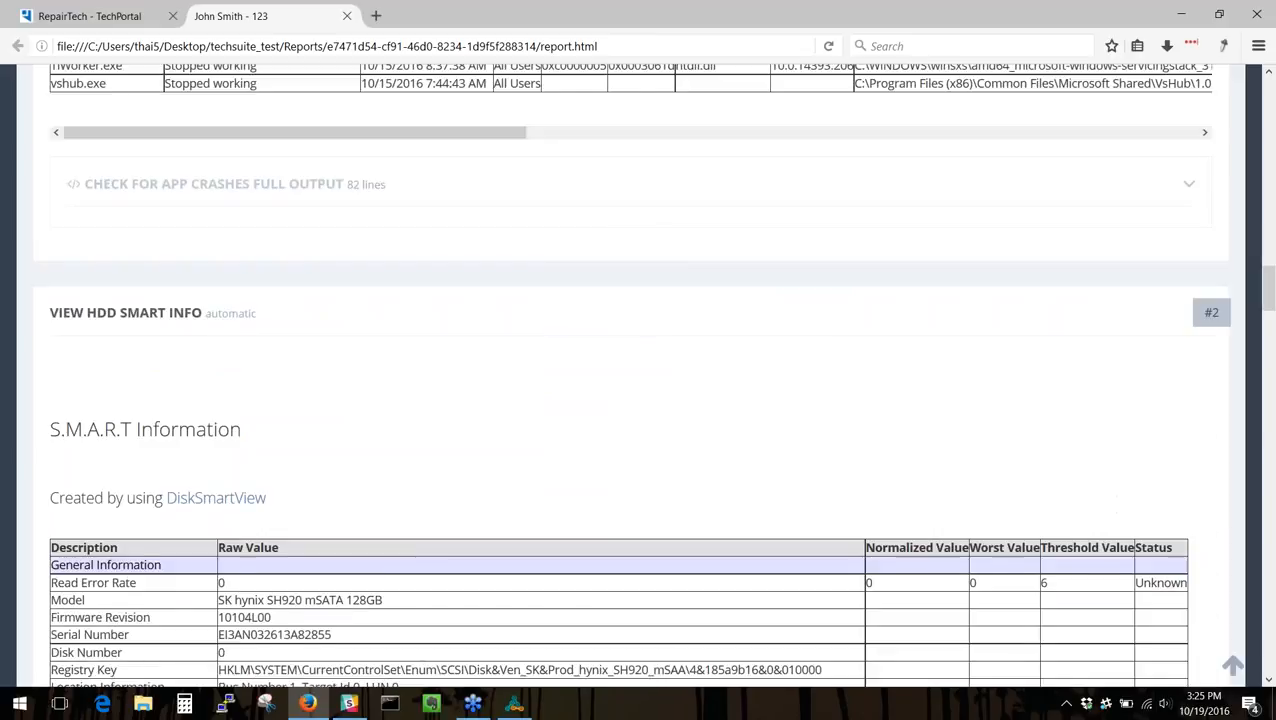
pyautogui.scroll(-3, 293, 258)
pyautogui.scroll(-5, 293, 258)
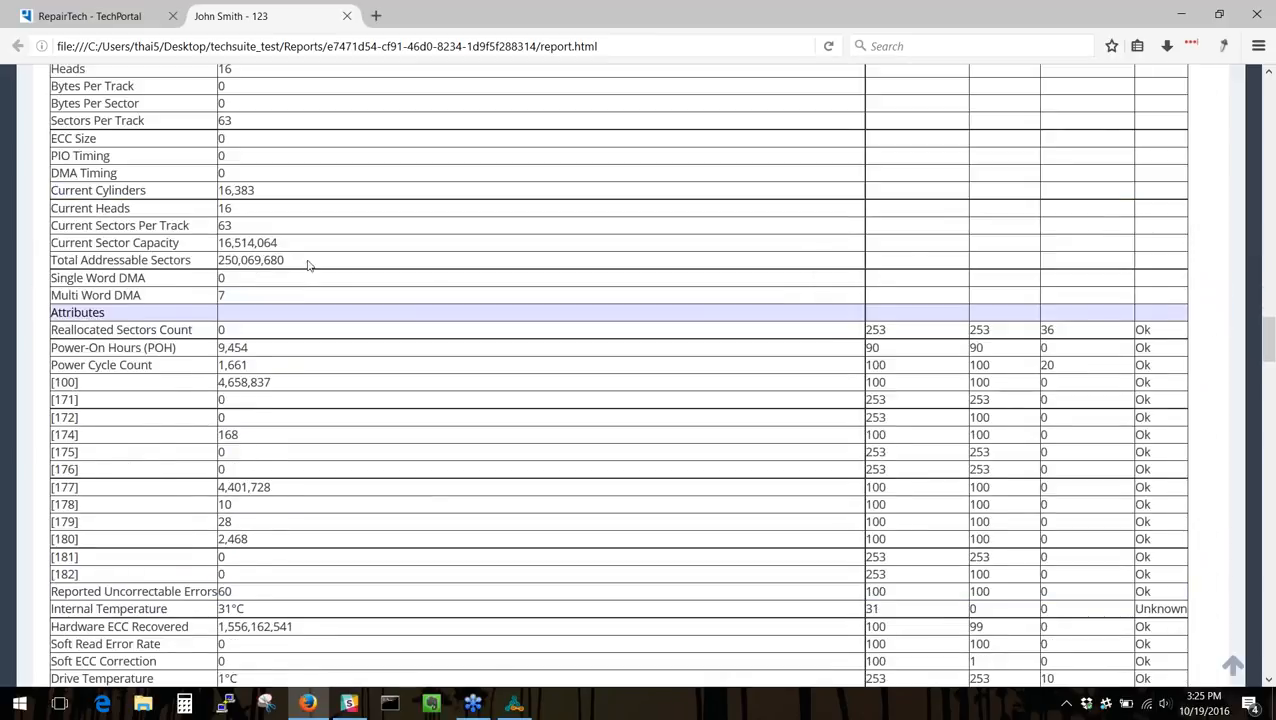
pyautogui.scroll(8, 305, 270)
pyautogui.scroll(-20, 310, 270)
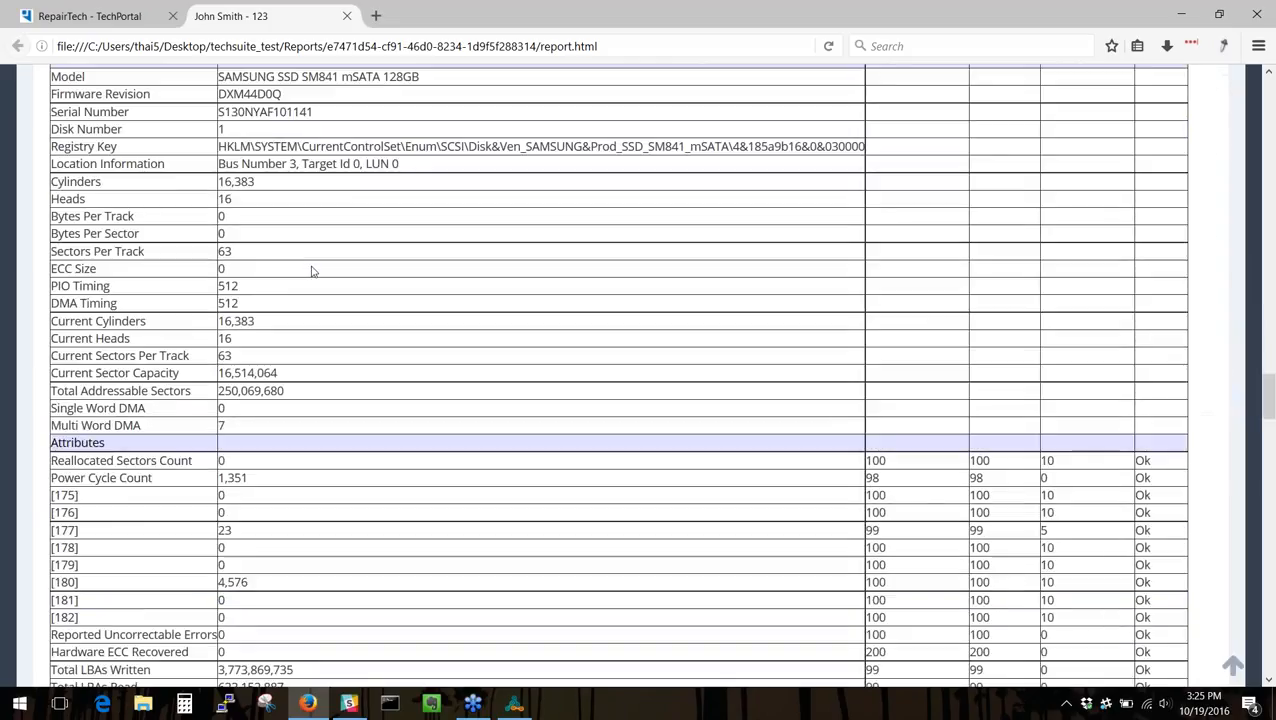
pyautogui.scroll(-6, 312, 271)
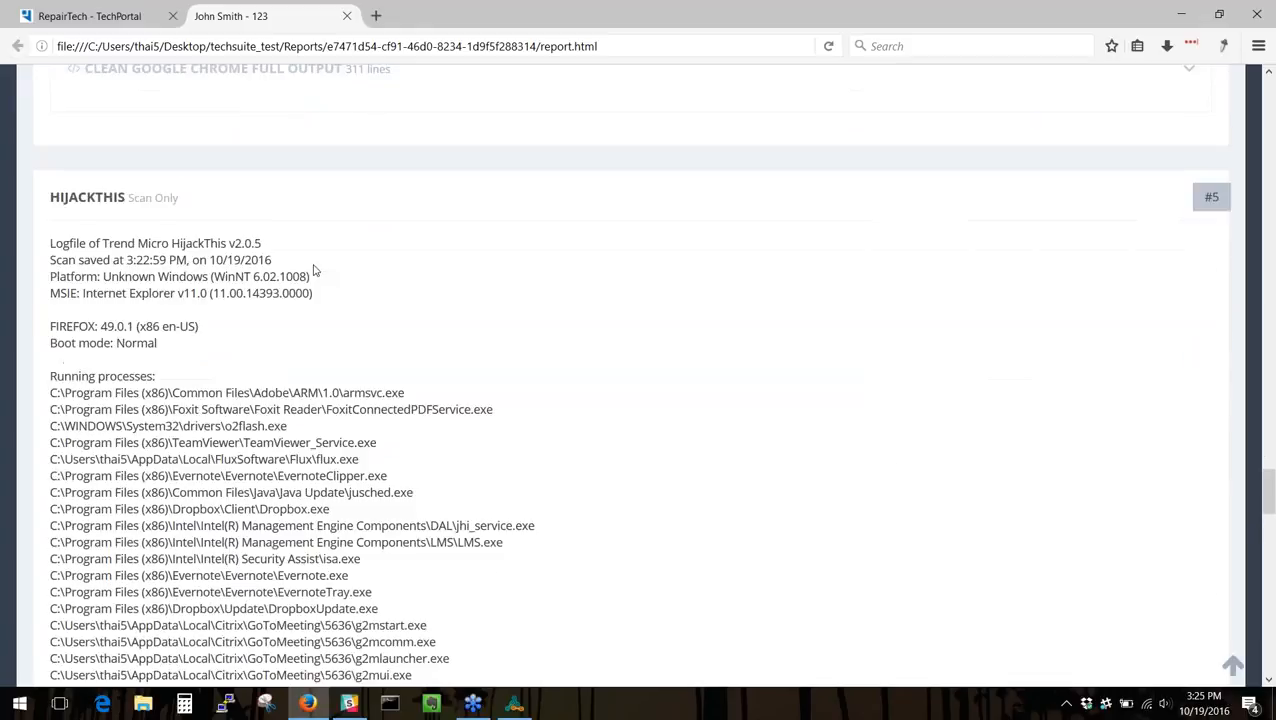
# Step: Look through the HijackThis scan log in the report and return to its Scan Only heading
pyautogui.scroll(3, 228, 293)
pyautogui.scroll(-6, 437, 345)
pyautogui.scroll(-5, 411, 336)
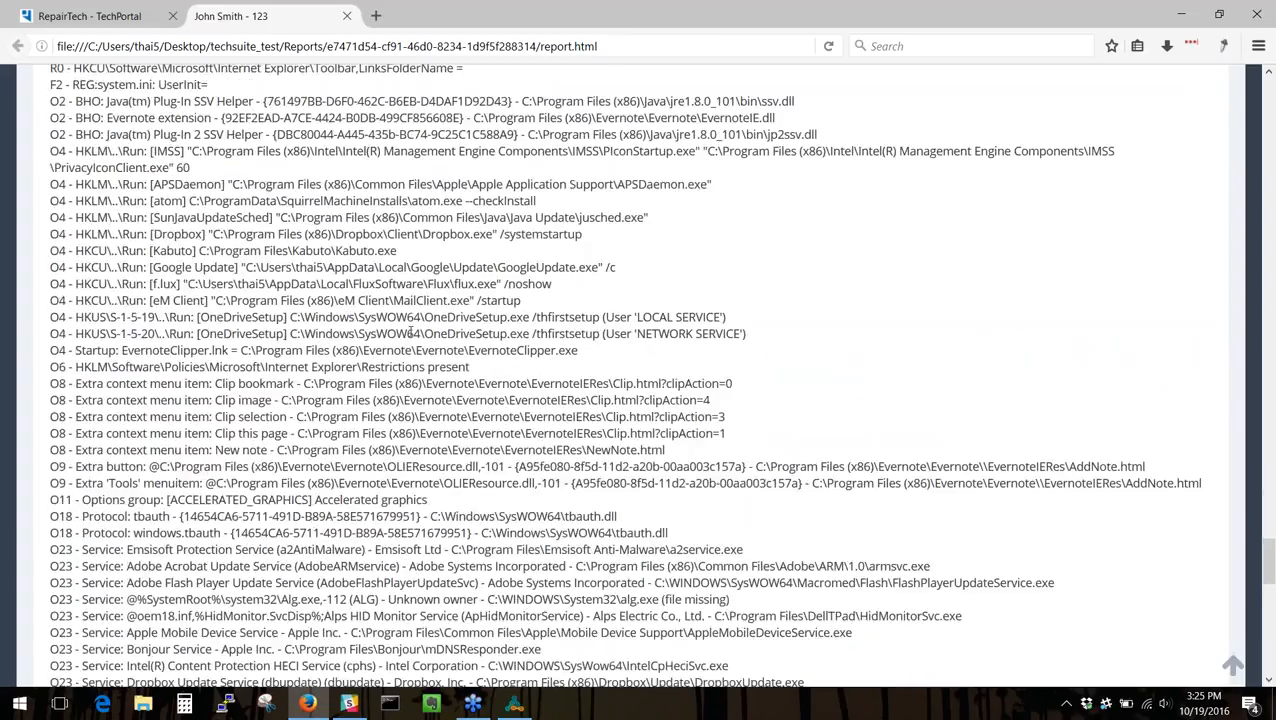
pyautogui.scroll(15, 410, 332)
pyautogui.tripleClick(142, 490)
pyautogui.click(127, 494)
pyautogui.moveTo(130, 494); pyautogui.dragTo(205, 498)
pyautogui.click(204, 498)
# Step: Switch to the San Jose PC Repairs tool suite and check the run modes of the malware tool Zemana AntiMalware, keeping Clean
pyautogui.click(514, 703)
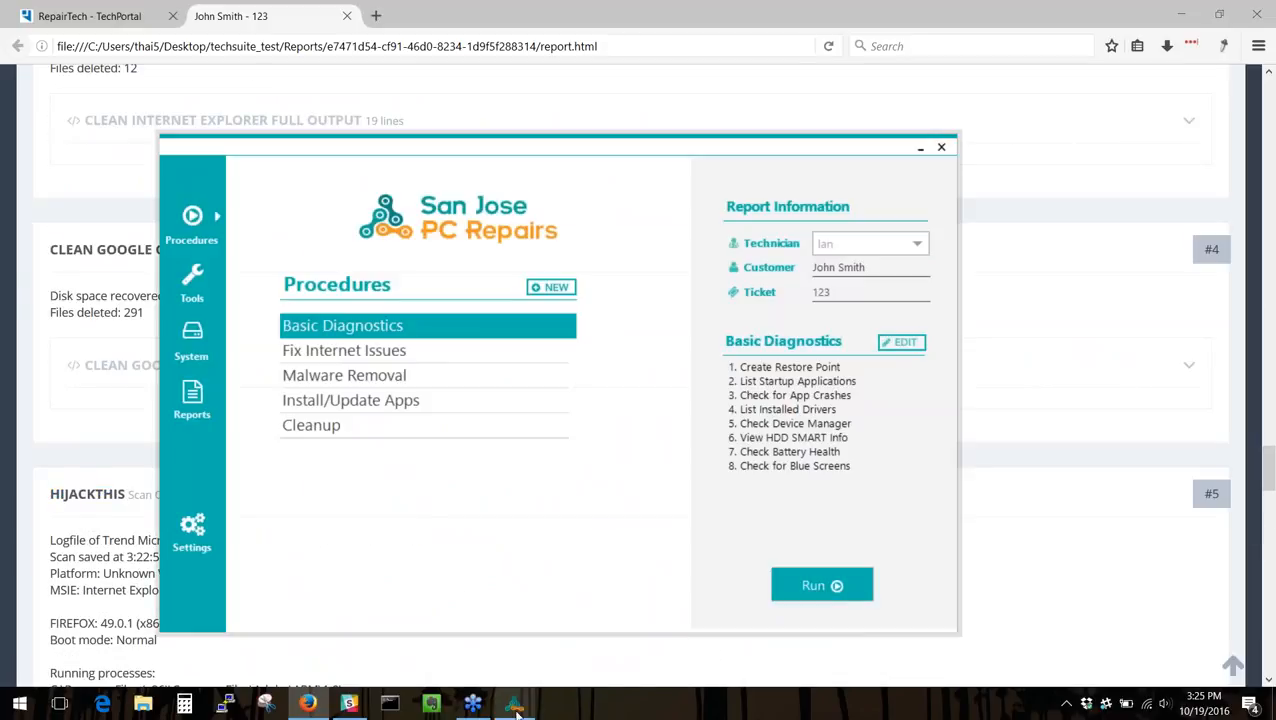
pyautogui.click(190, 280)
pyautogui.click(762, 494)
pyautogui.click(762, 515)
pyautogui.click(297, 314)
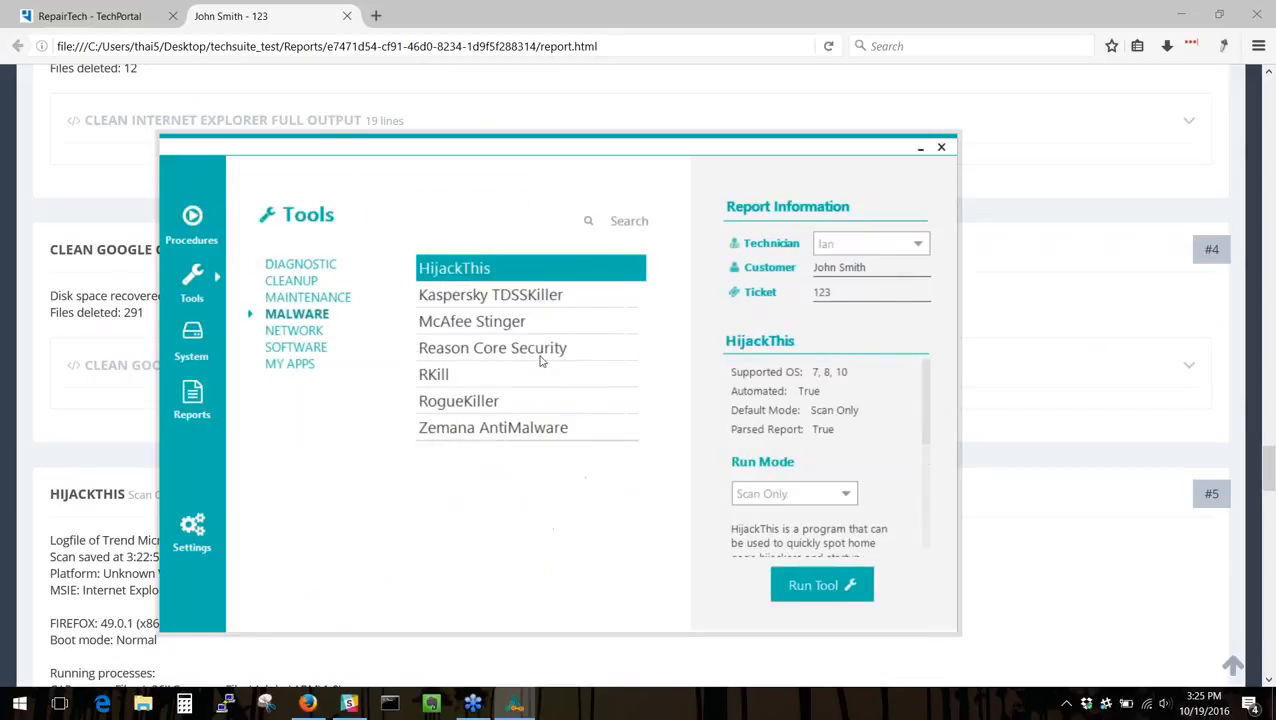
pyautogui.click(563, 434)
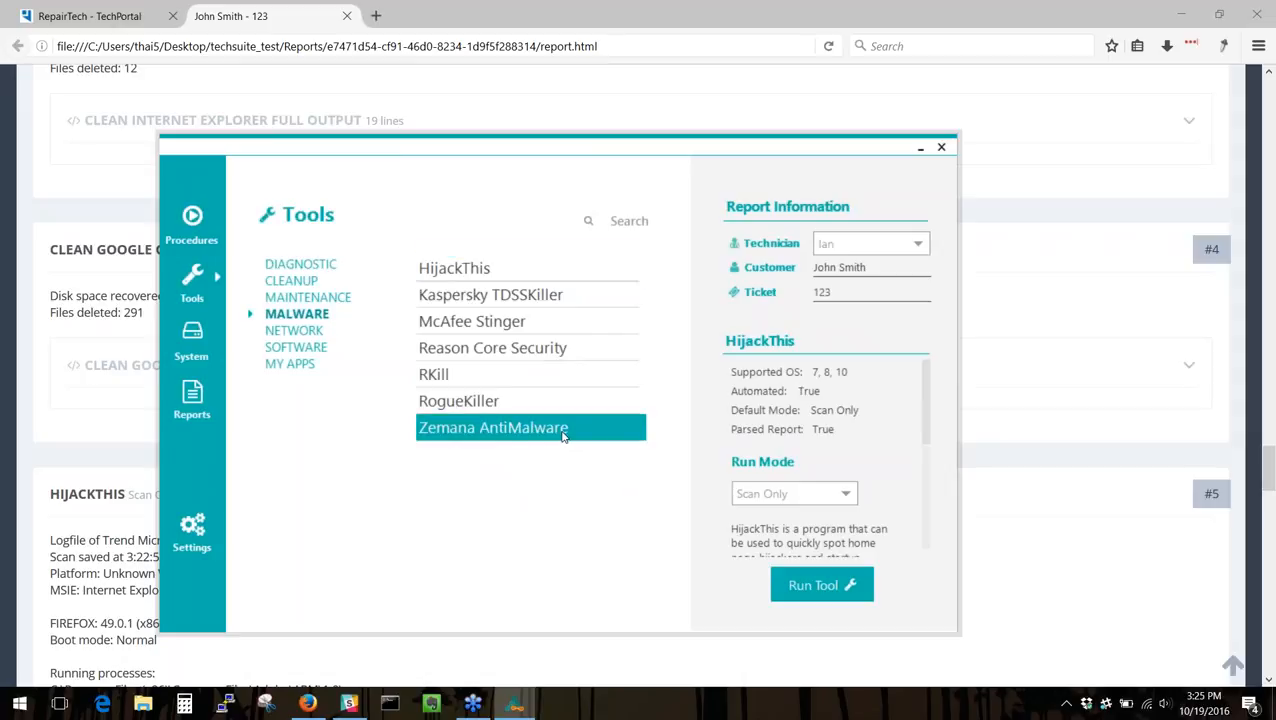
pyautogui.click(772, 494)
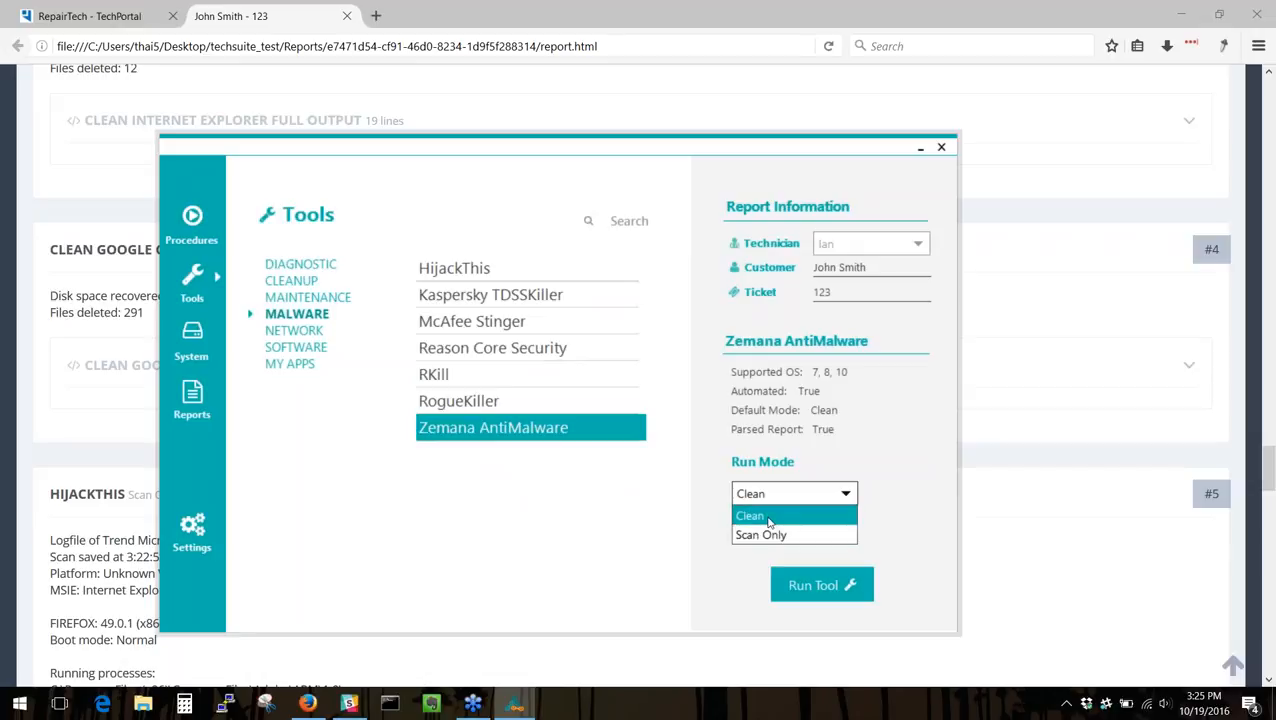
pyautogui.click(768, 517)
# Step: Check the run modes of Reason Core Security, keep Scan and Quarantine, and return to the procedures list
pyautogui.click(496, 366)
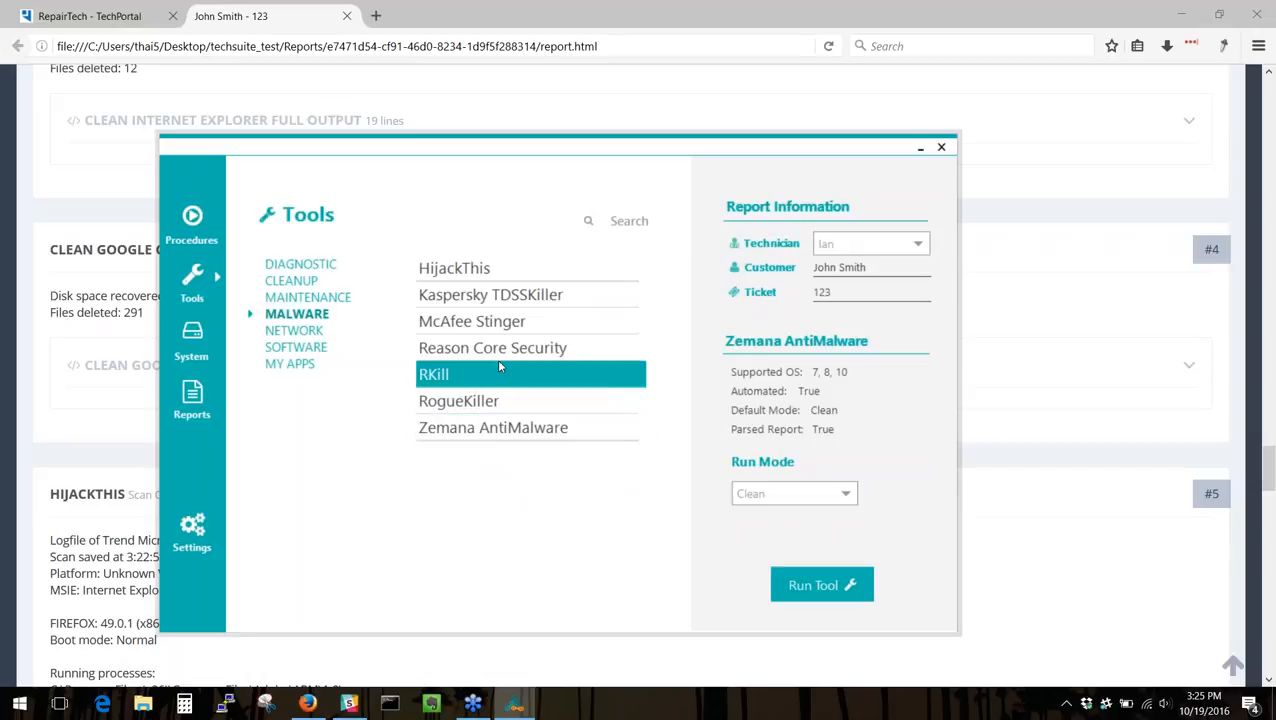
pyautogui.click(496, 352)
pyautogui.click(839, 495)
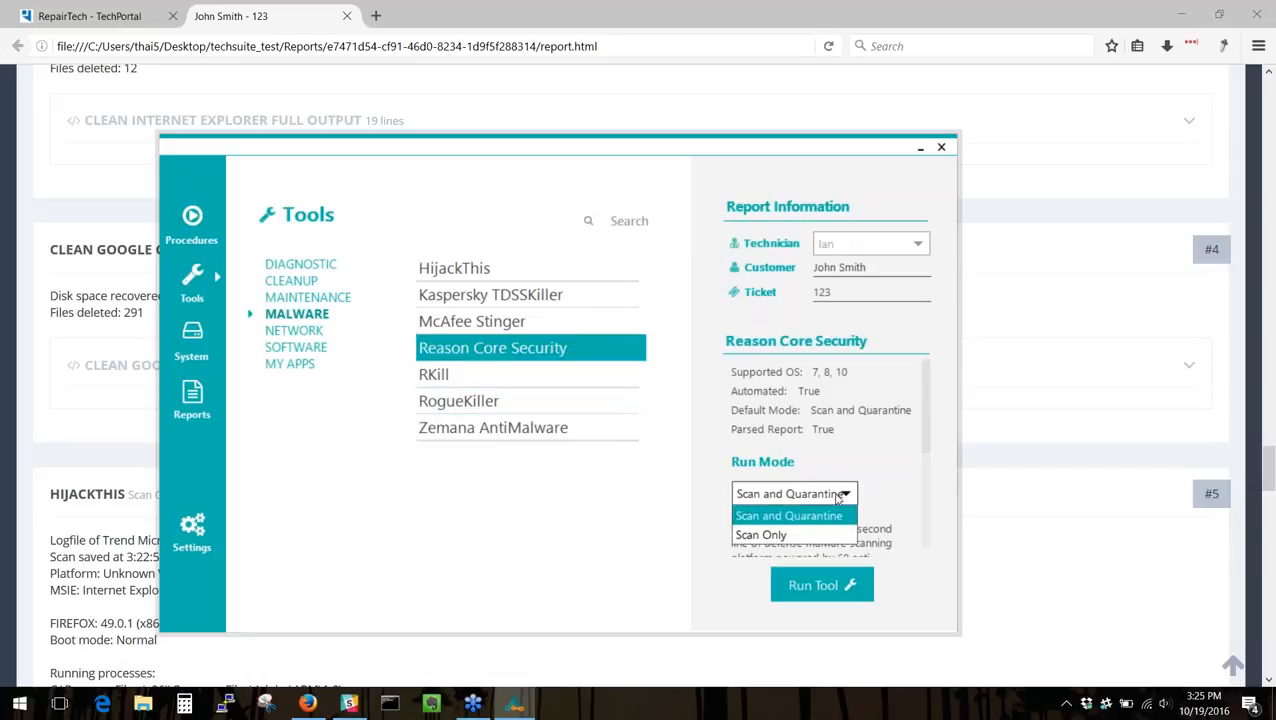
pyautogui.click(838, 495)
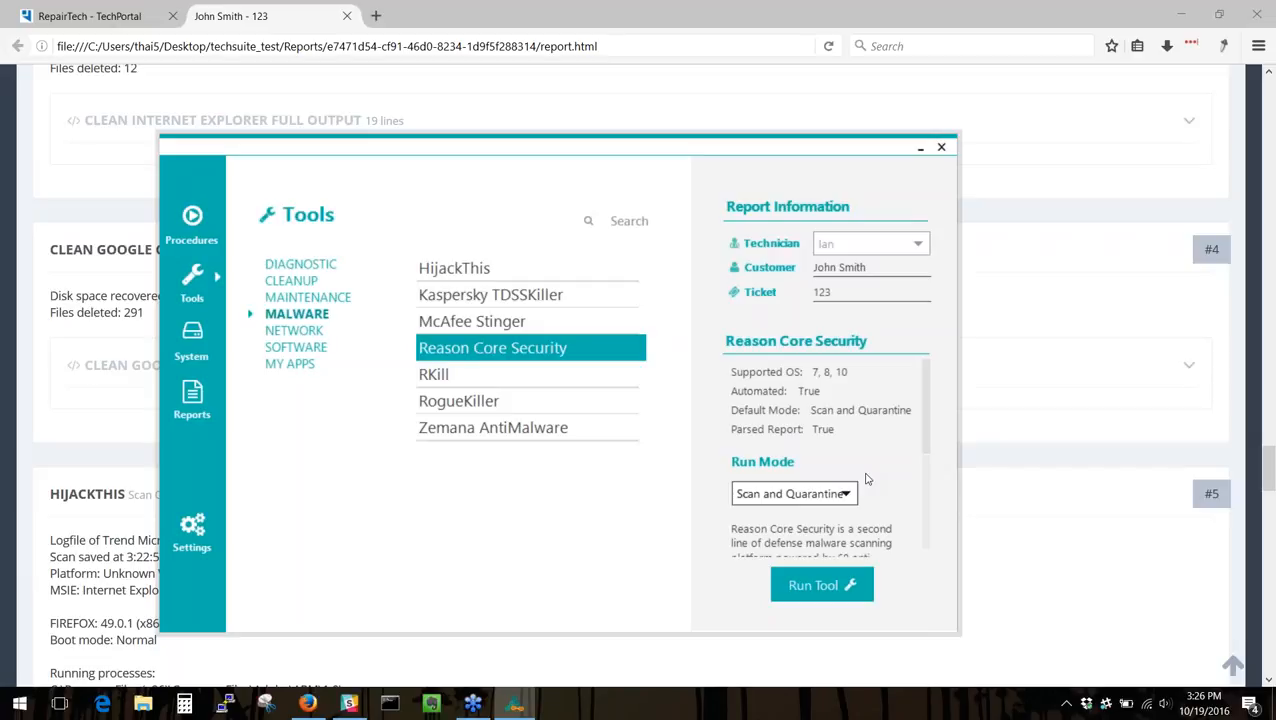
pyautogui.click(195, 217)
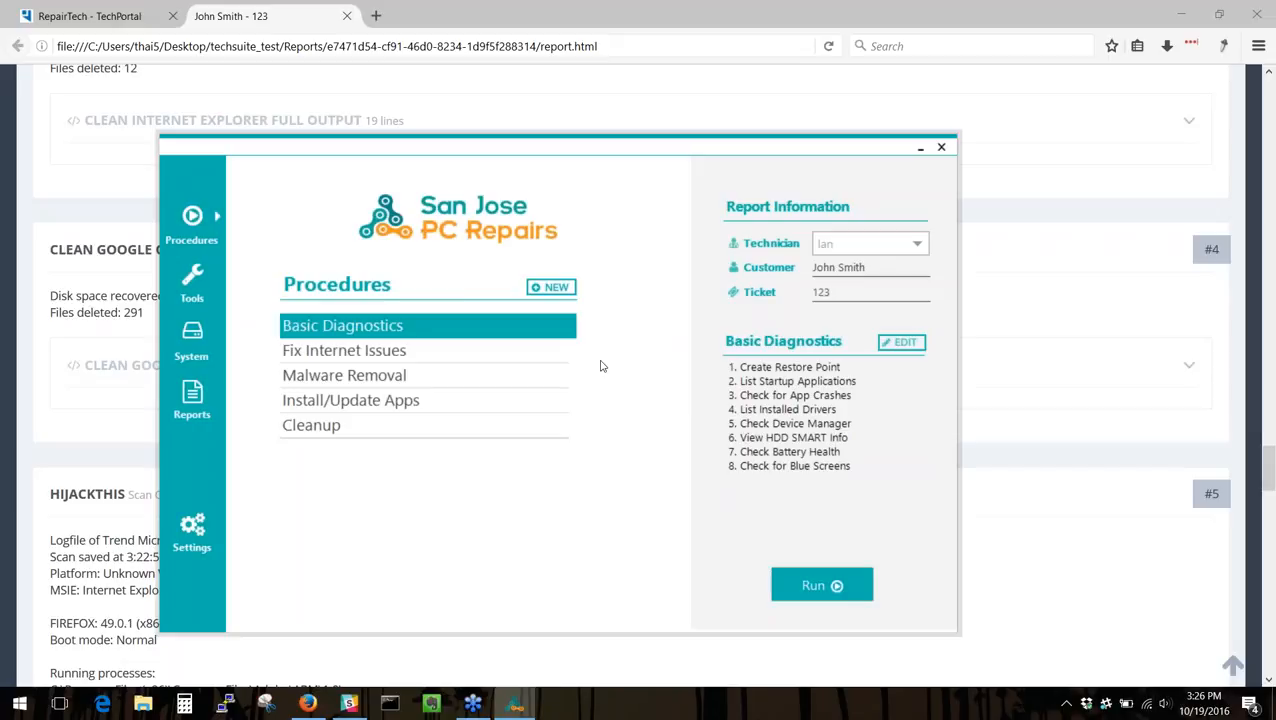